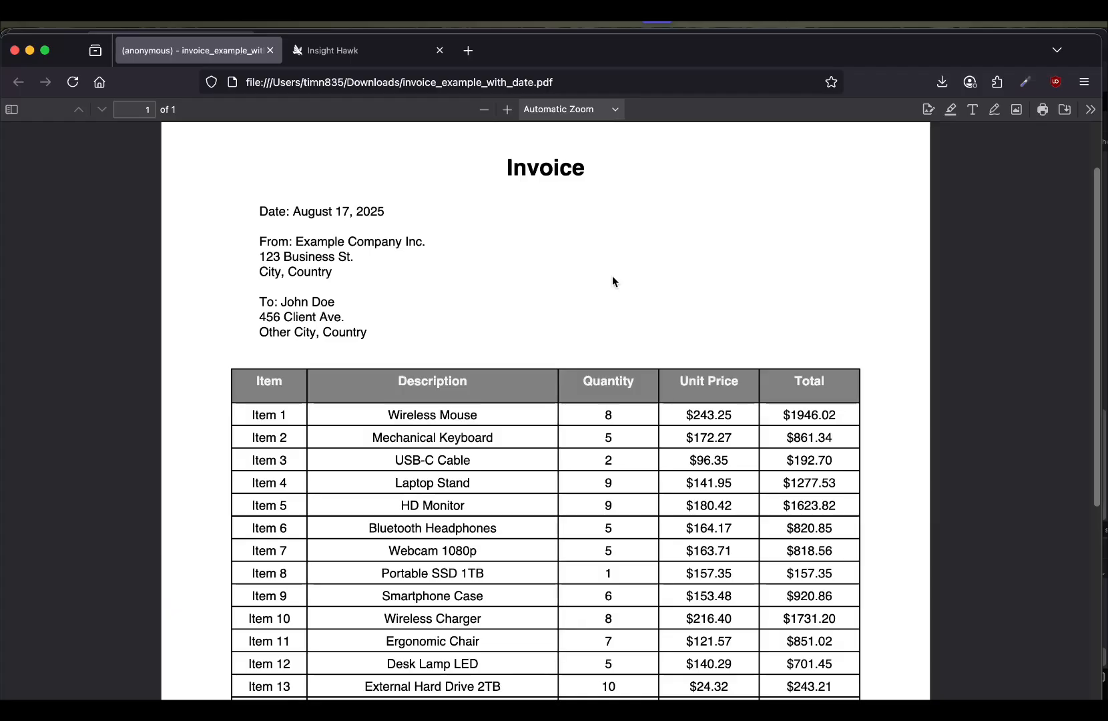
Examine the PDF invoice's line items, from the first item through Item 20, and its grand total
{"action": "scroll", "coordinate": [587, 270], "scroll_direction": "down", "scroll_amount": 1}
{"action": "scroll", "coordinate": [570, 270], "scroll_direction": "down", "scroll_amount": 3}
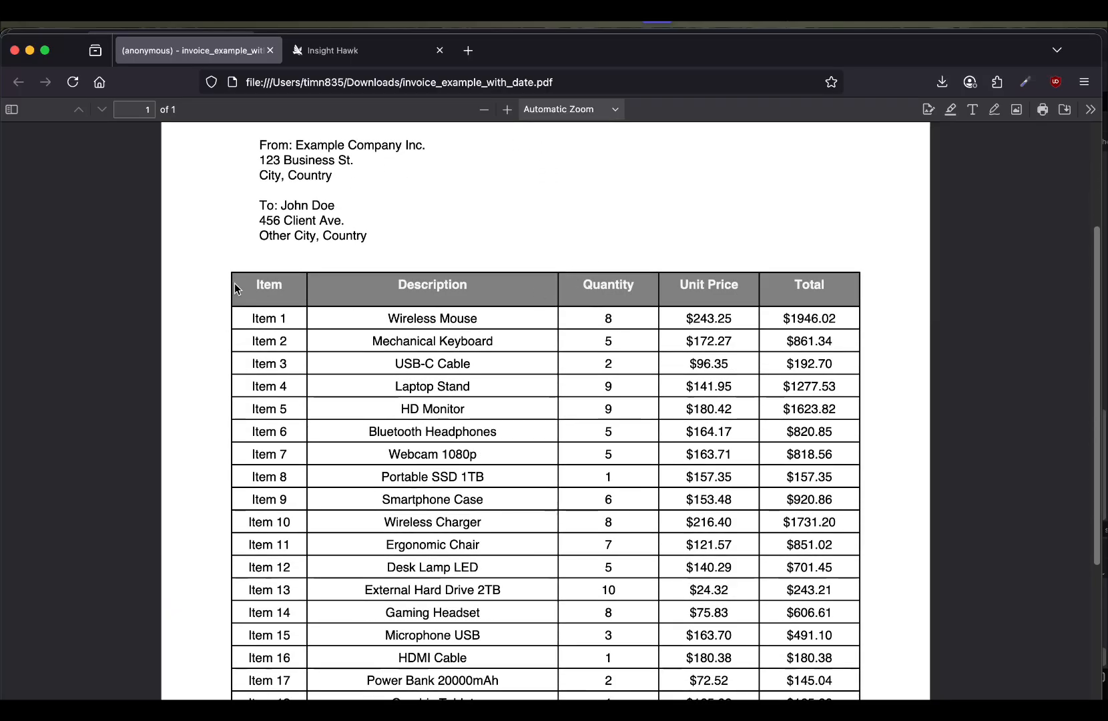
{"action": "scroll", "coordinate": [264, 354], "scroll_direction": "down", "scroll_amount": 5}
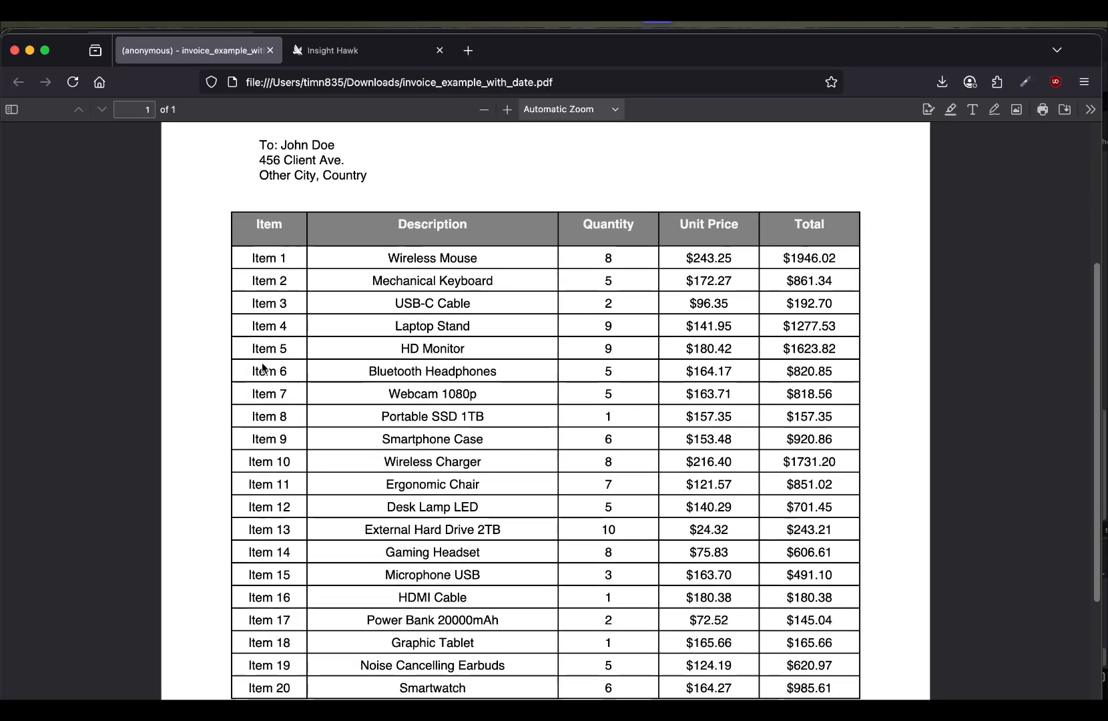
{"action": "left_click_drag", "start_coordinate": [262, 627], "coordinate": [323, 628]}
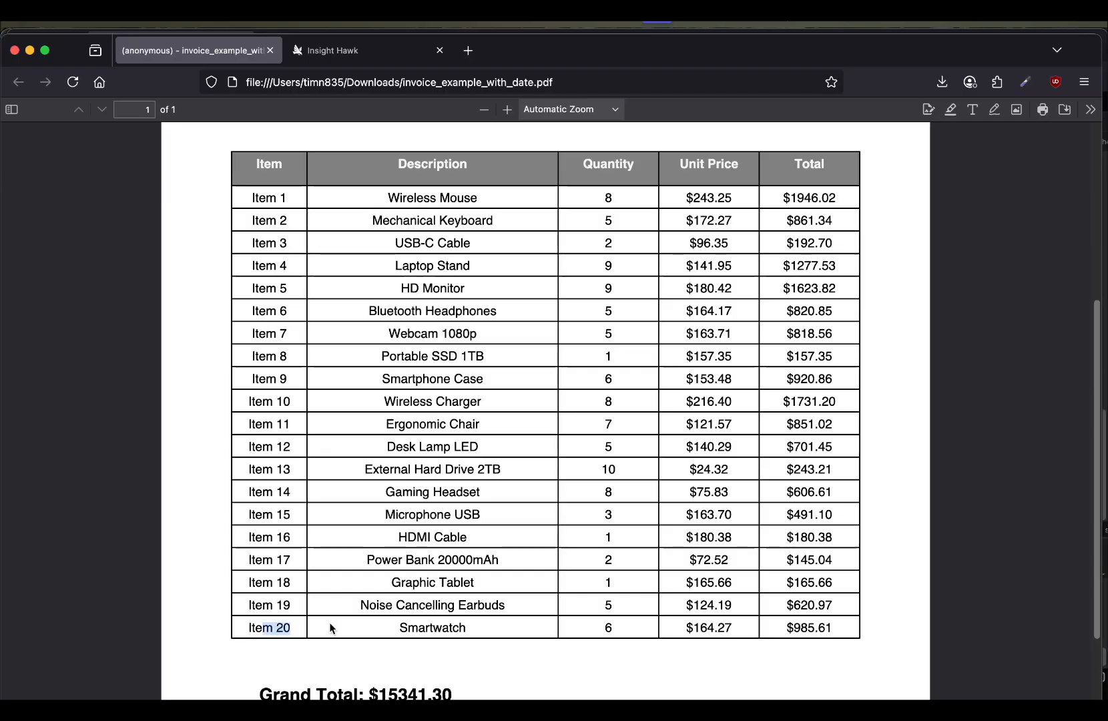
{"action": "scroll", "coordinate": [368, 273], "scroll_direction": "up", "scroll_amount": 2}
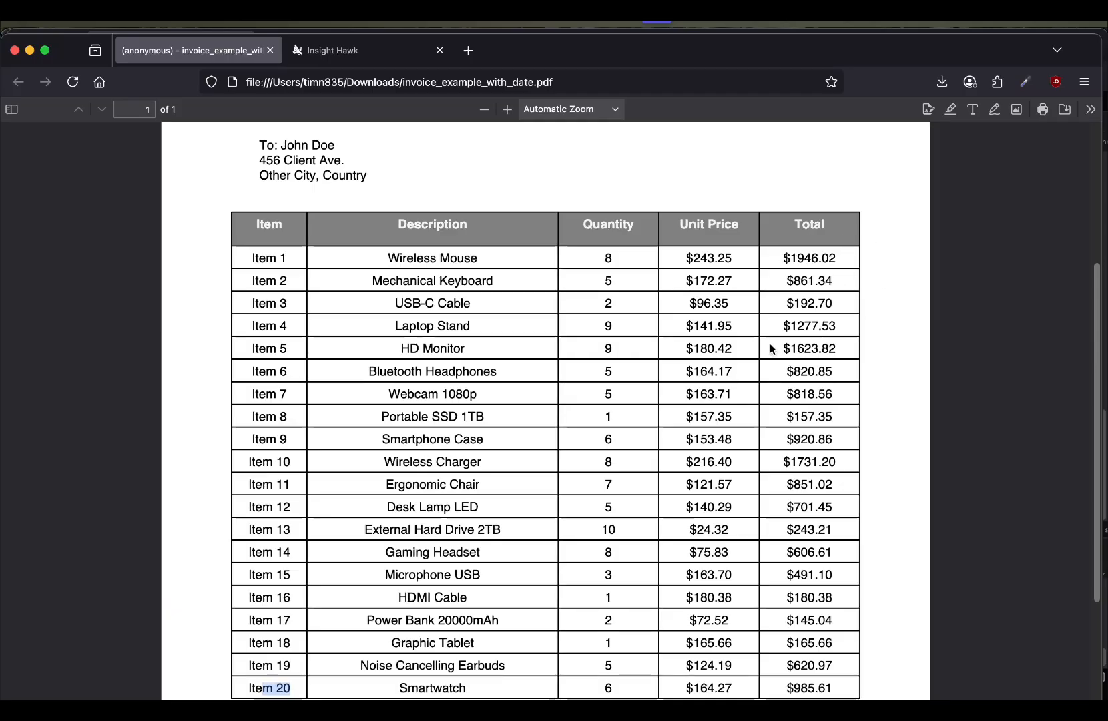
{"action": "scroll", "coordinate": [899, 320], "scroll_direction": "down", "scroll_amount": 3}
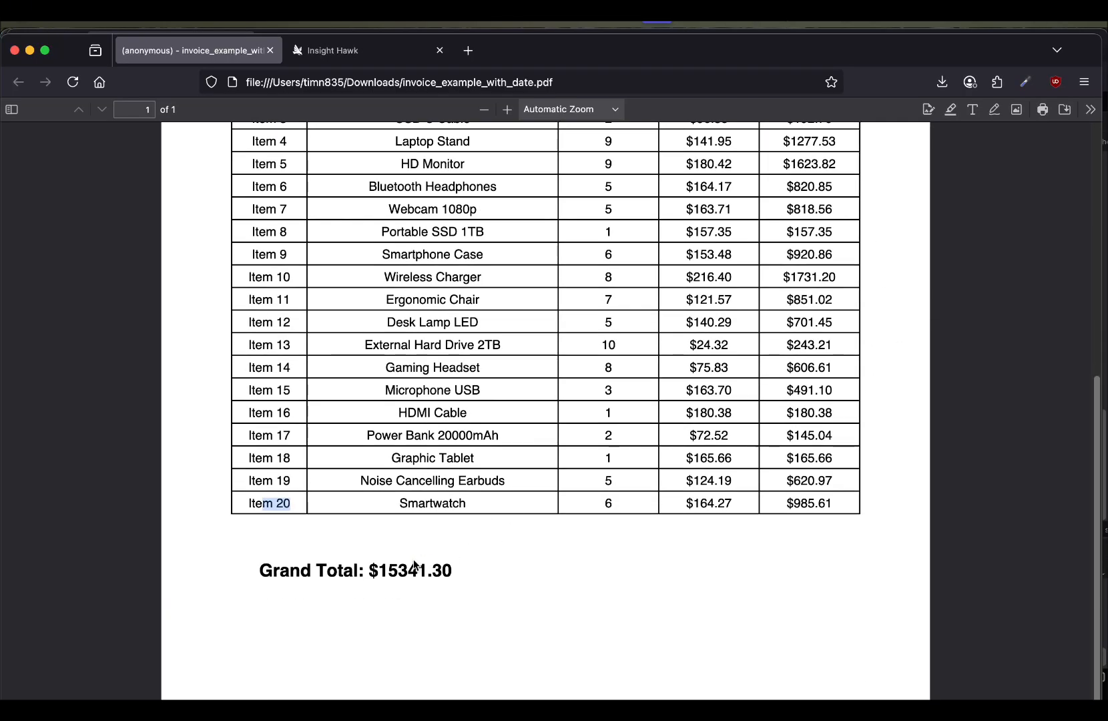
{"action": "left_click_drag", "start_coordinate": [372, 570], "coordinate": [432, 571]}
{"action": "left_click", "coordinate": [459, 568]}
{"action": "scroll", "coordinate": [648, 537], "scroll_direction": "up", "scroll_amount": 4}
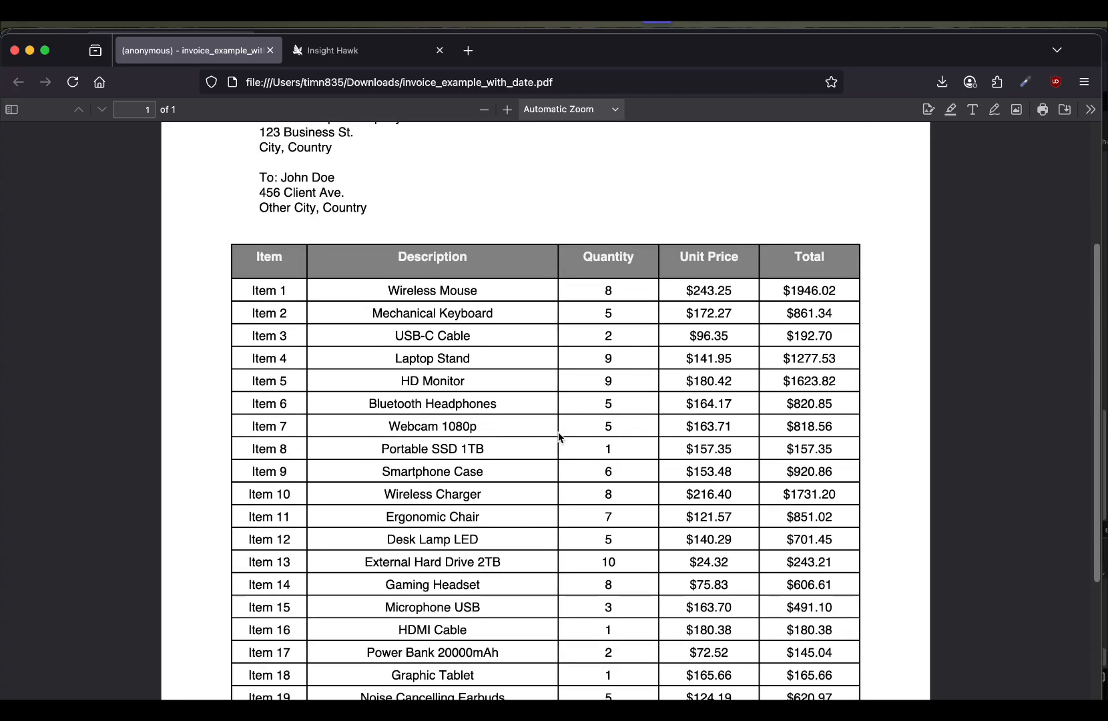
Switch to Insight Hawk and create a new workspace titled "Test"
{"action": "left_click", "coordinate": [352, 56]}
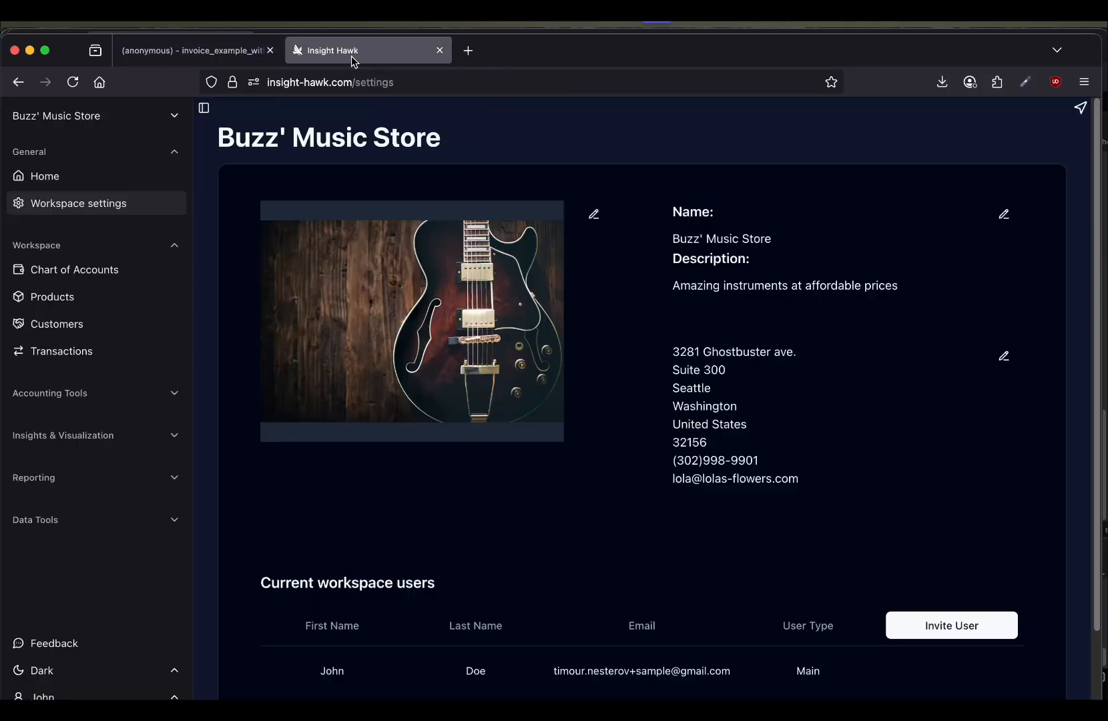
{"action": "left_click", "coordinate": [134, 112]}
{"action": "left_click", "coordinate": [93, 170]}
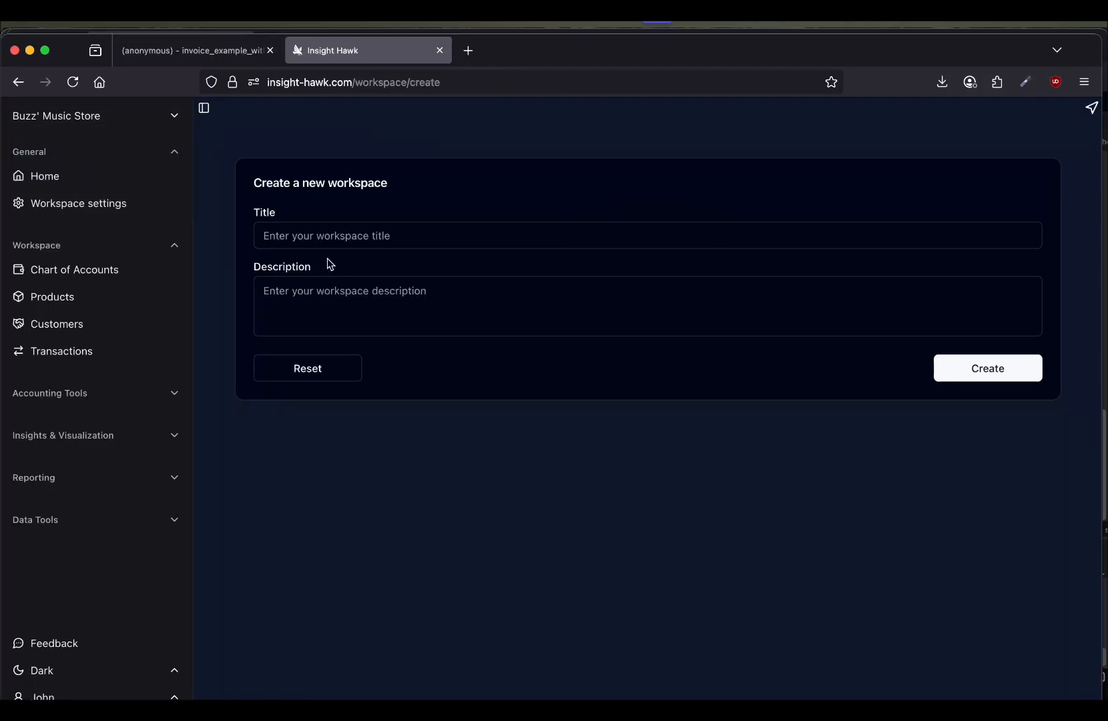
{"action": "left_click", "coordinate": [342, 241]}
{"action": "type", "text": "Test"}
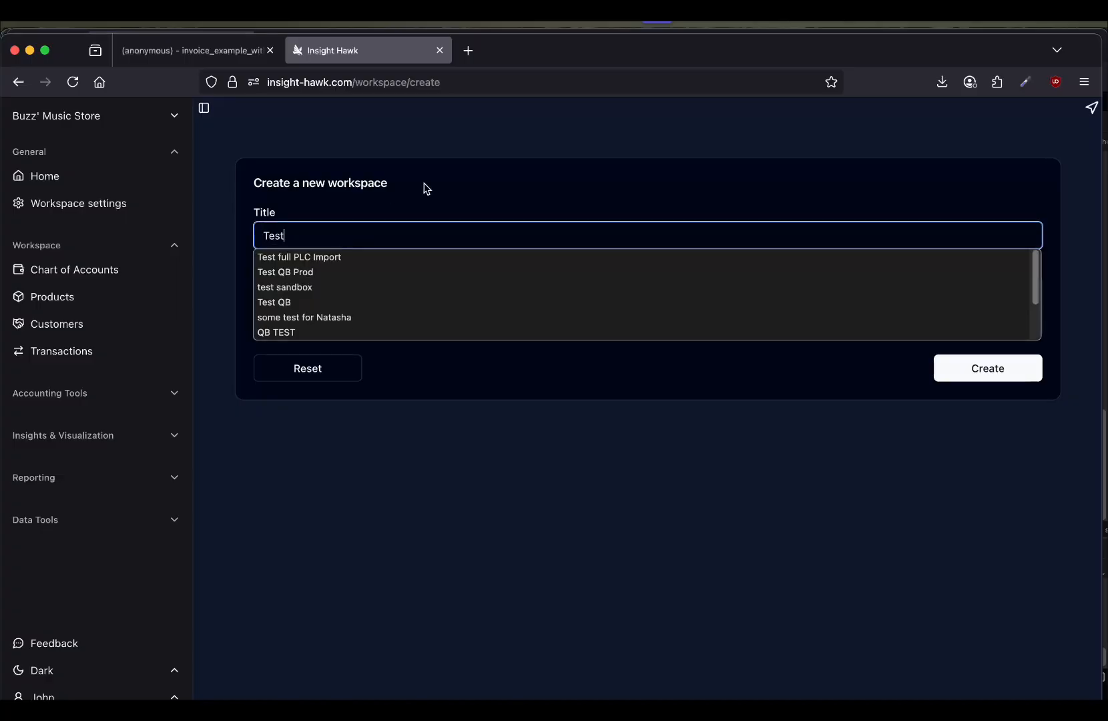
{"action": "left_click", "coordinate": [1017, 367]}
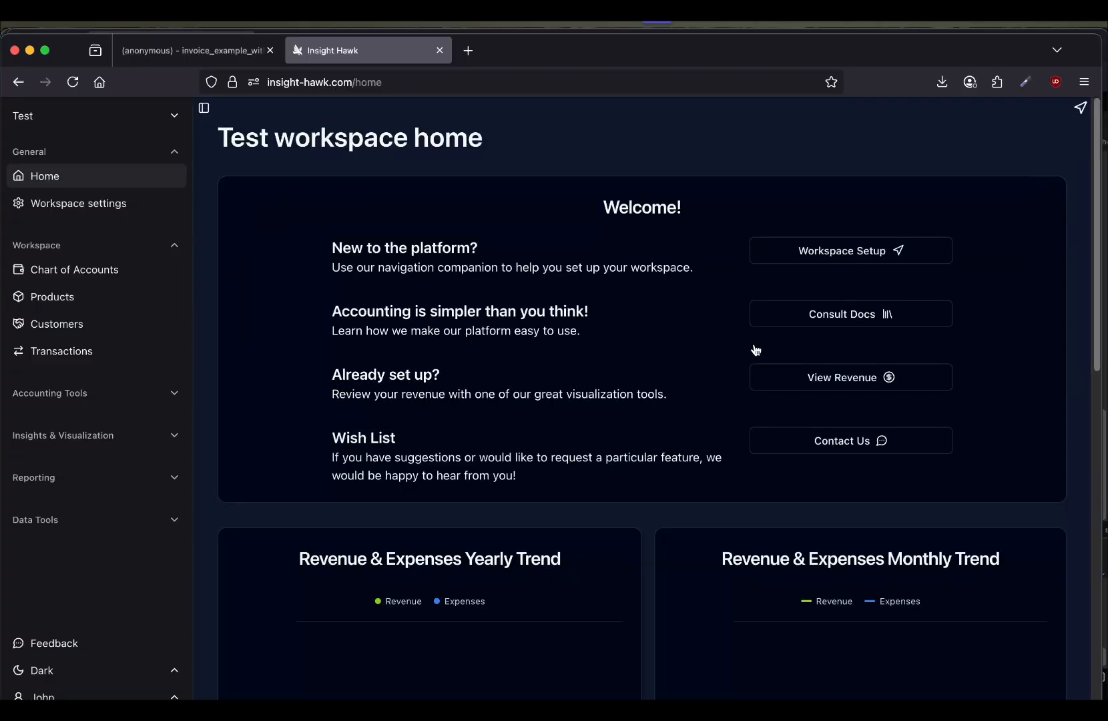
Open the document scan tool and add invoice_example_with_date.pdf from the Downloads folder as the file to scan
{"action": "left_click", "coordinate": [90, 527]}
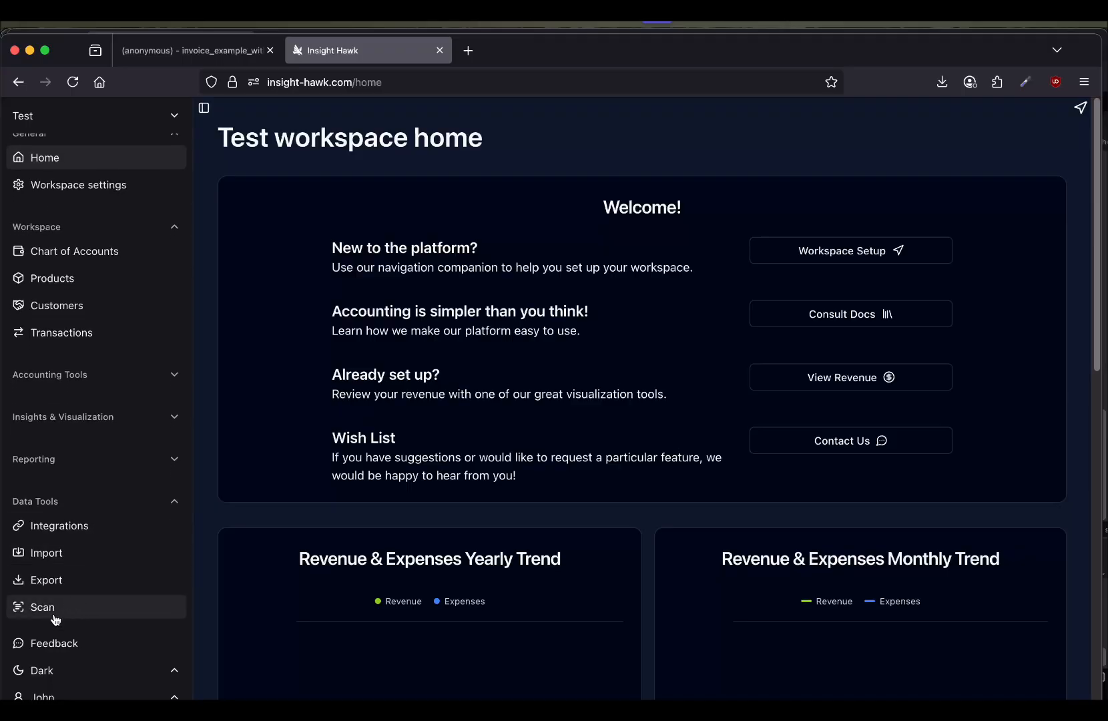
{"action": "left_click", "coordinate": [55, 618]}
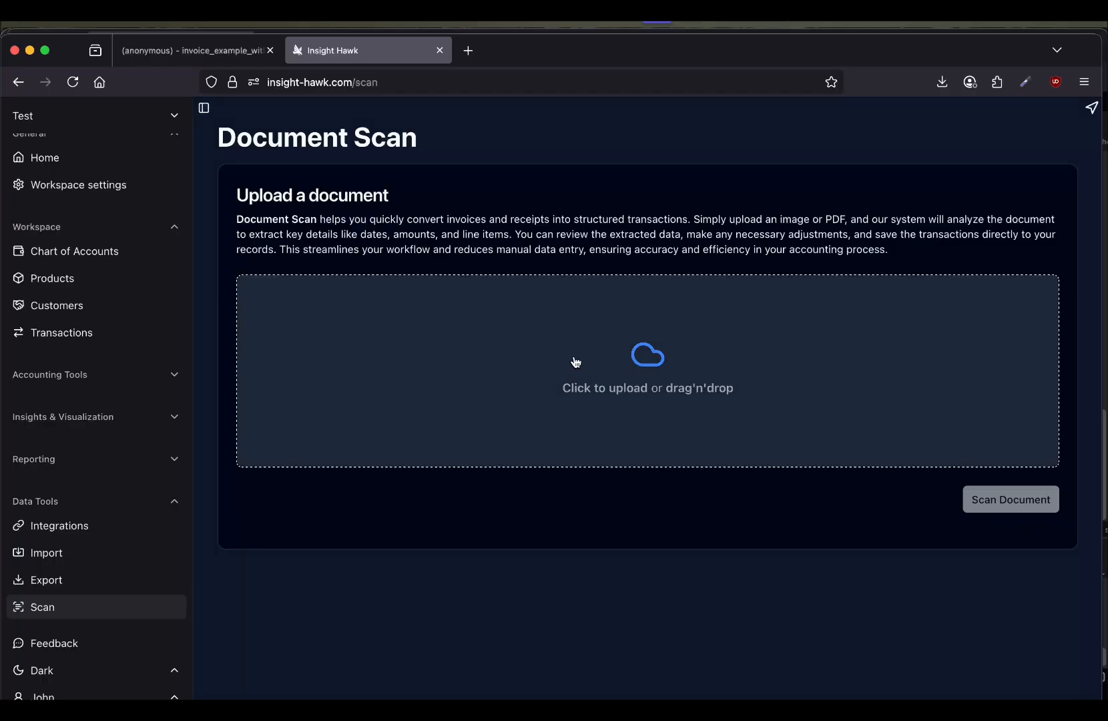
{"action": "left_click", "coordinate": [573, 356]}
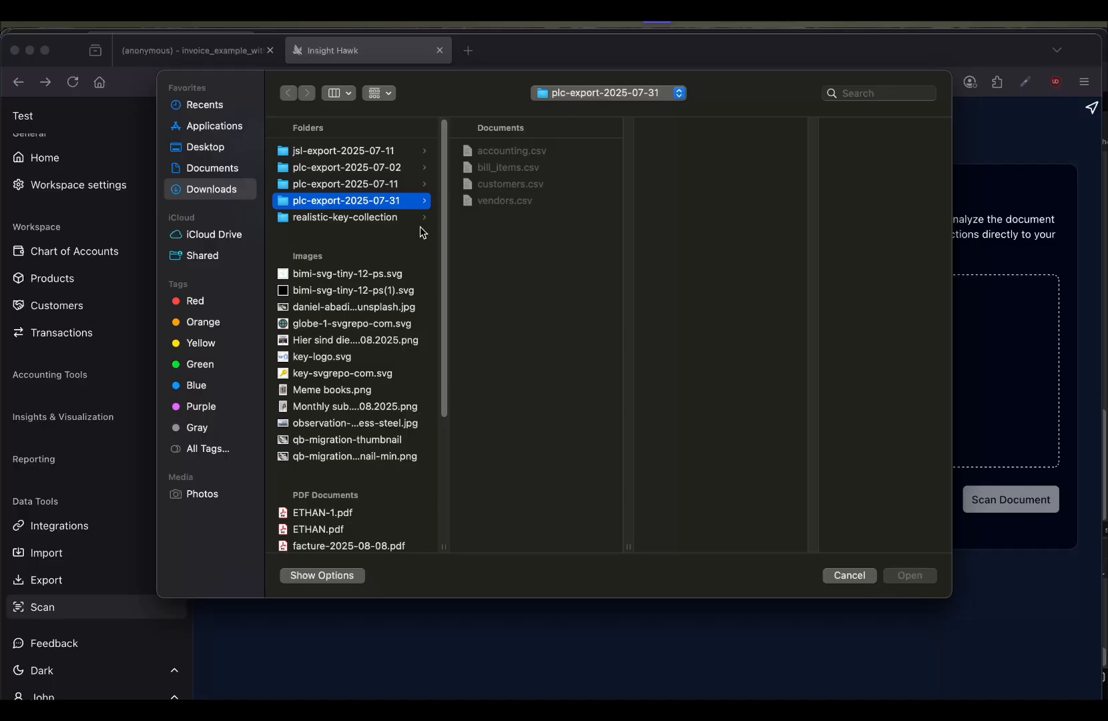
{"action": "scroll", "coordinate": [420, 230], "scroll_direction": "down", "scroll_amount": 5}
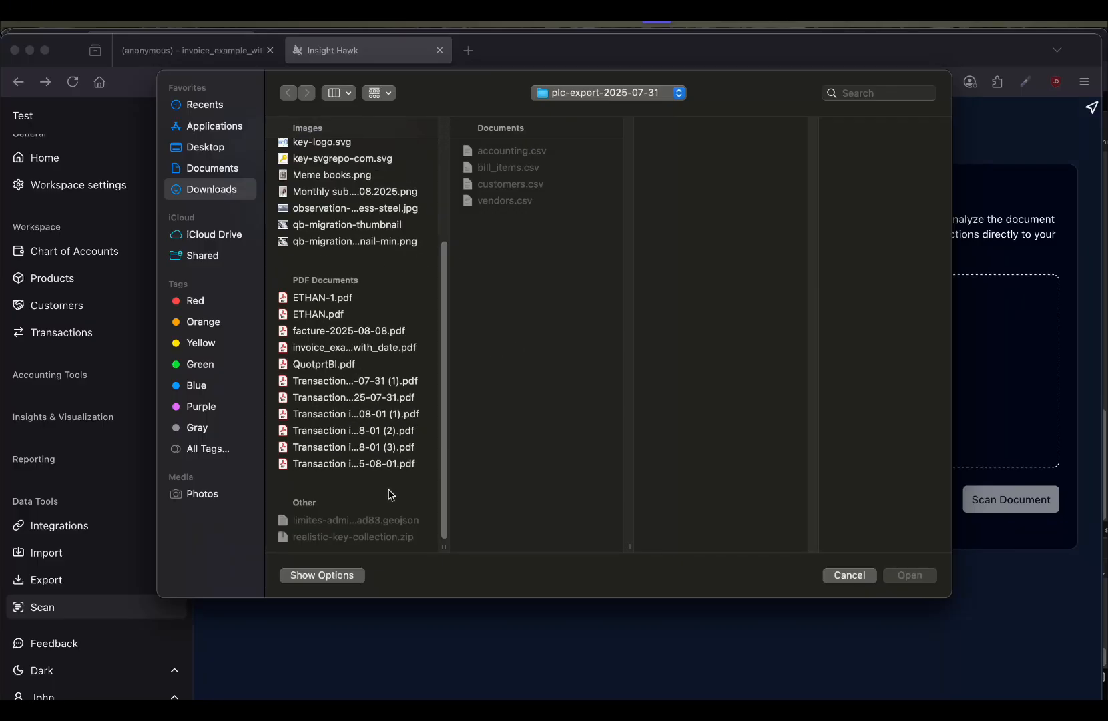
{"action": "double_click", "coordinate": [340, 350]}
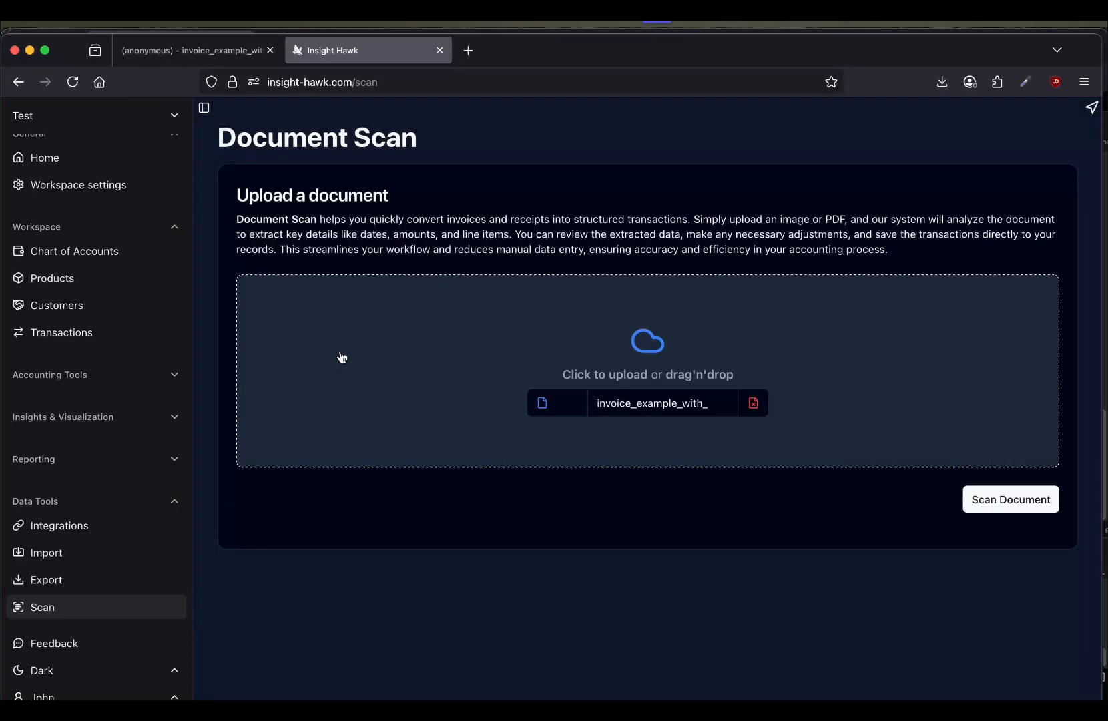
Check the date on the PDF invoice, and scan the uploaded document in Insight Hawk
{"action": "left_click", "coordinate": [221, 50]}
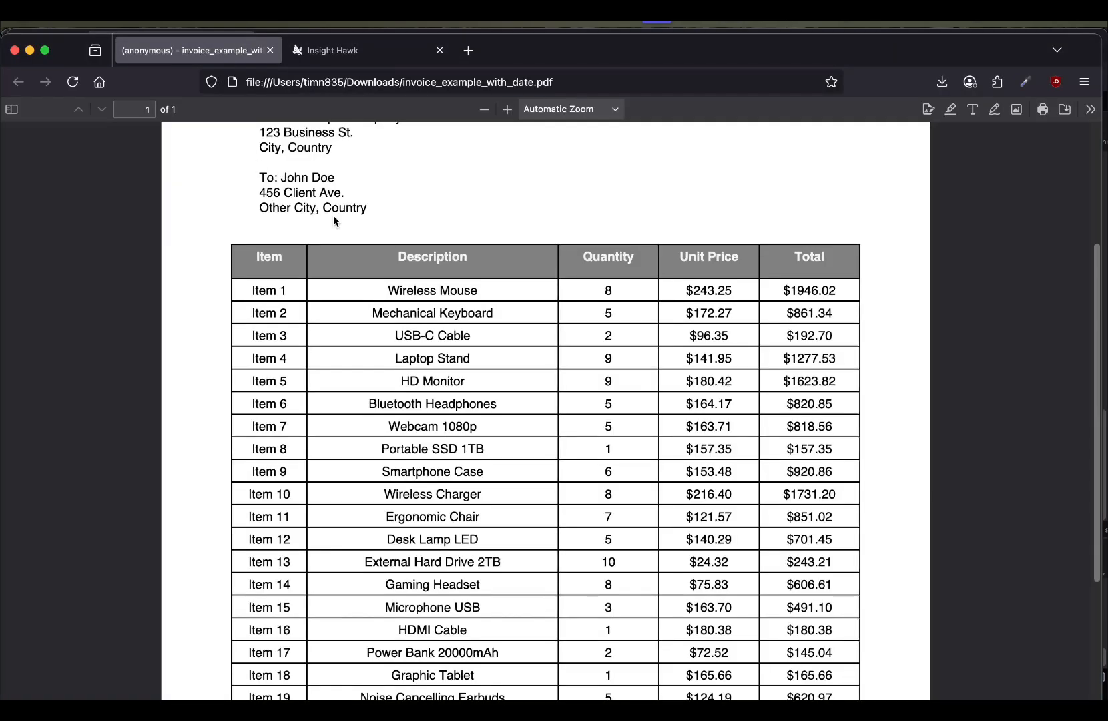
{"action": "scroll", "coordinate": [334, 220], "scroll_direction": "up", "scroll_amount": 3}
{"action": "left_click_drag", "start_coordinate": [286, 231], "coordinate": [396, 215]}
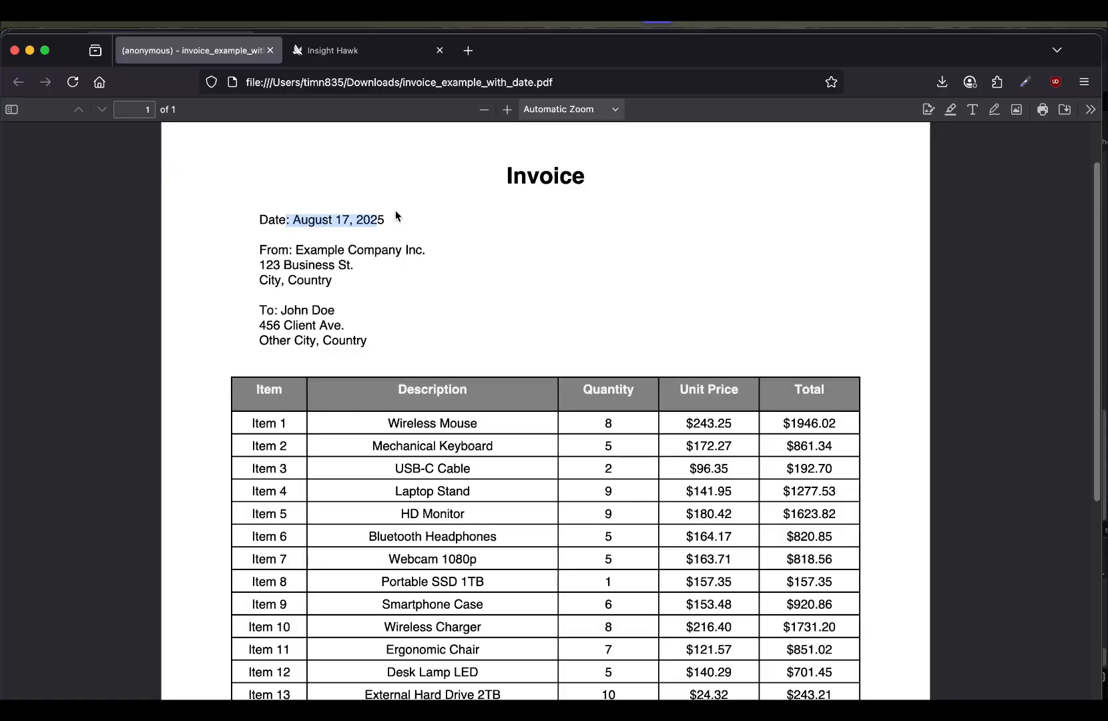
{"action": "left_click", "coordinate": [366, 54]}
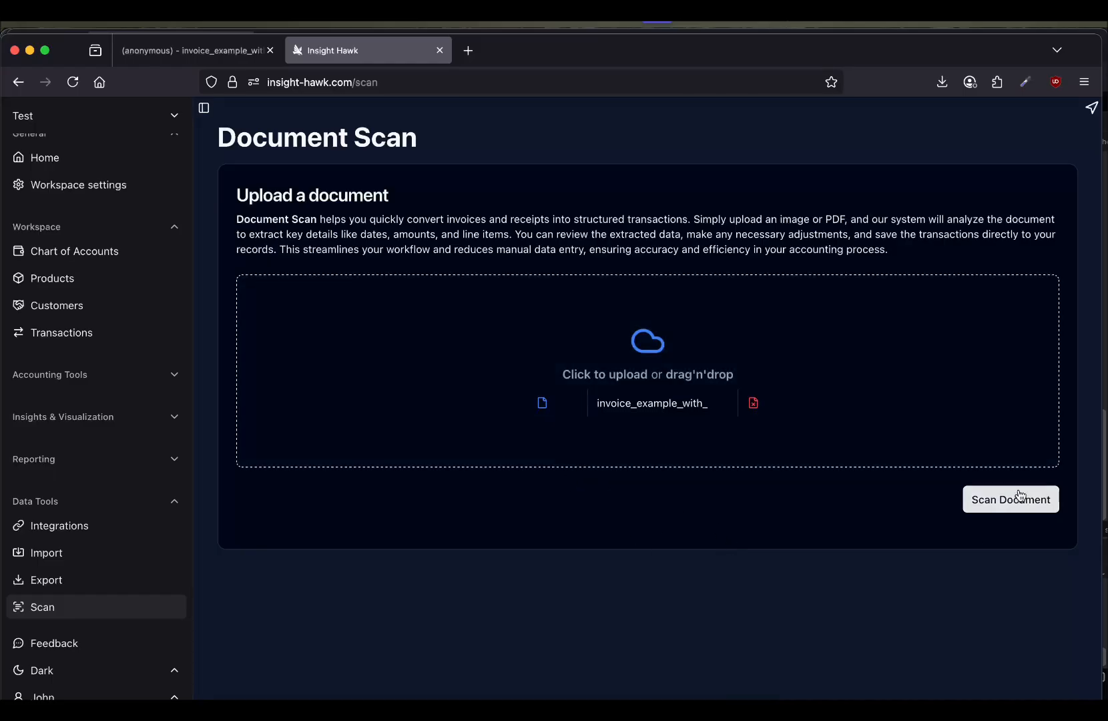
{"action": "left_click", "coordinate": [1003, 501]}
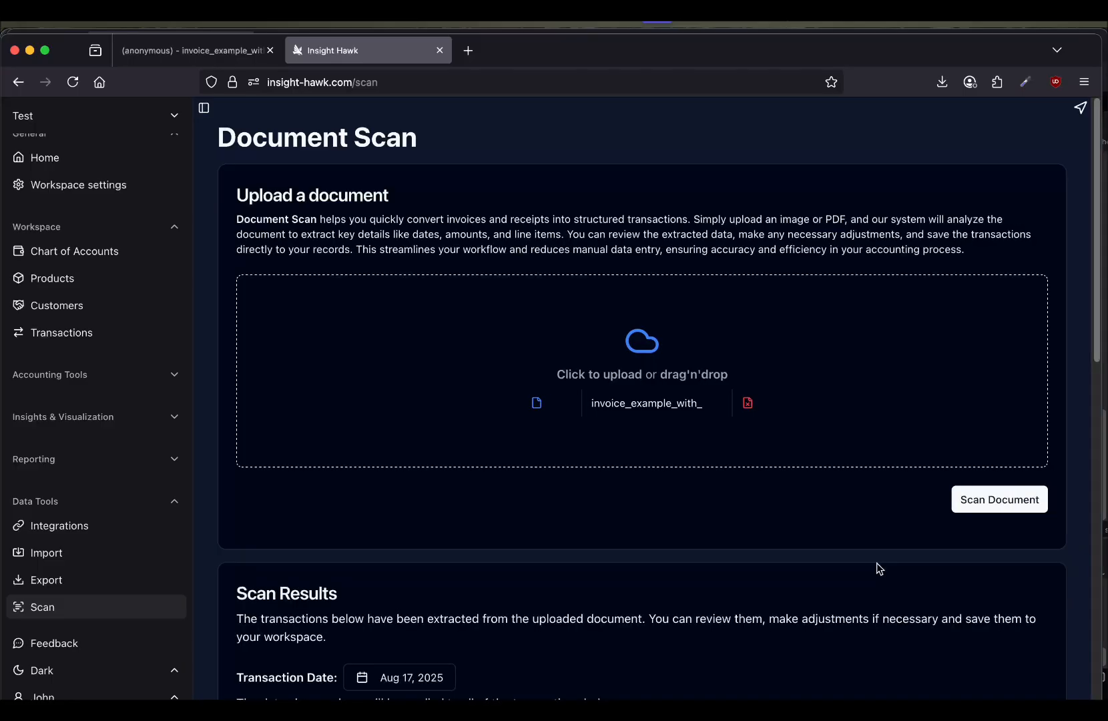
Review the scan results and compare the Wireless Mouse amount with the same line in the PDF invoice
{"action": "scroll", "coordinate": [821, 637], "scroll_direction": "down", "scroll_amount": 5}
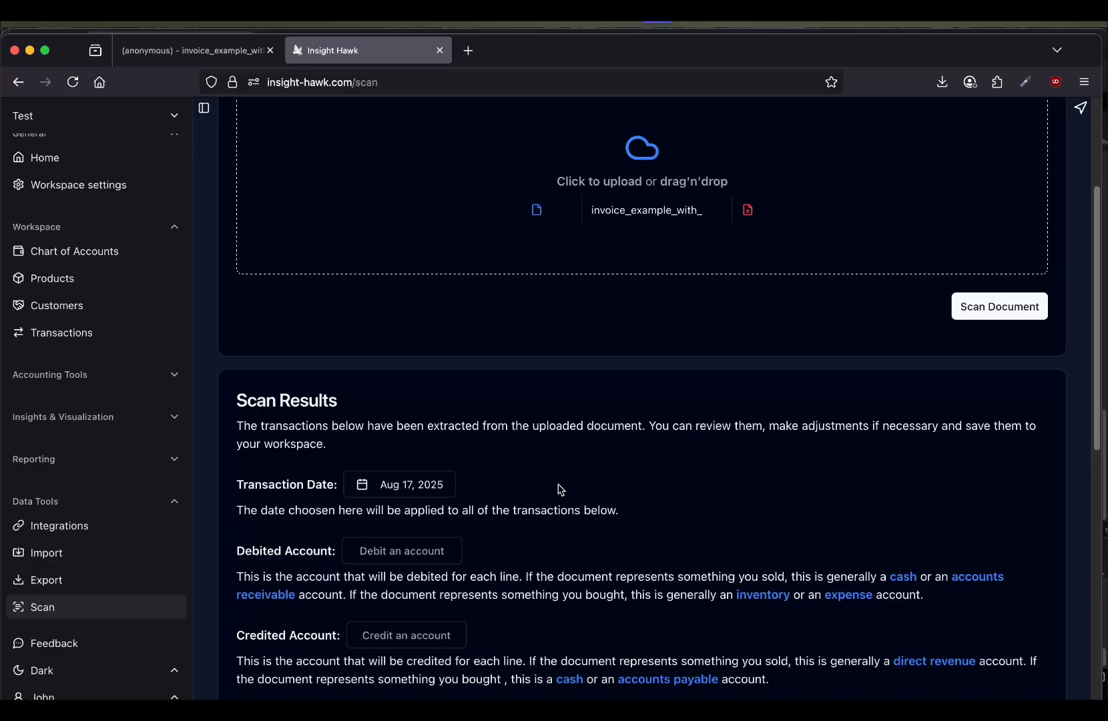
{"action": "scroll", "coordinate": [663, 371], "scroll_direction": "down", "scroll_amount": 6}
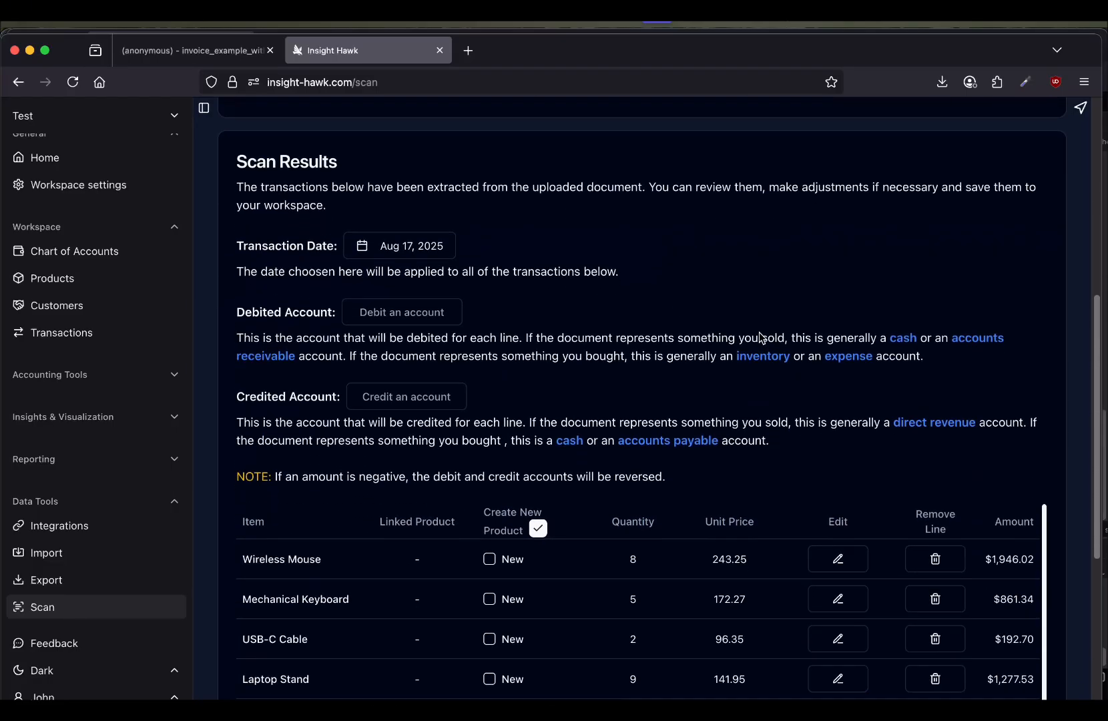
{"action": "scroll", "coordinate": [762, 337], "scroll_direction": "down", "scroll_amount": 6}
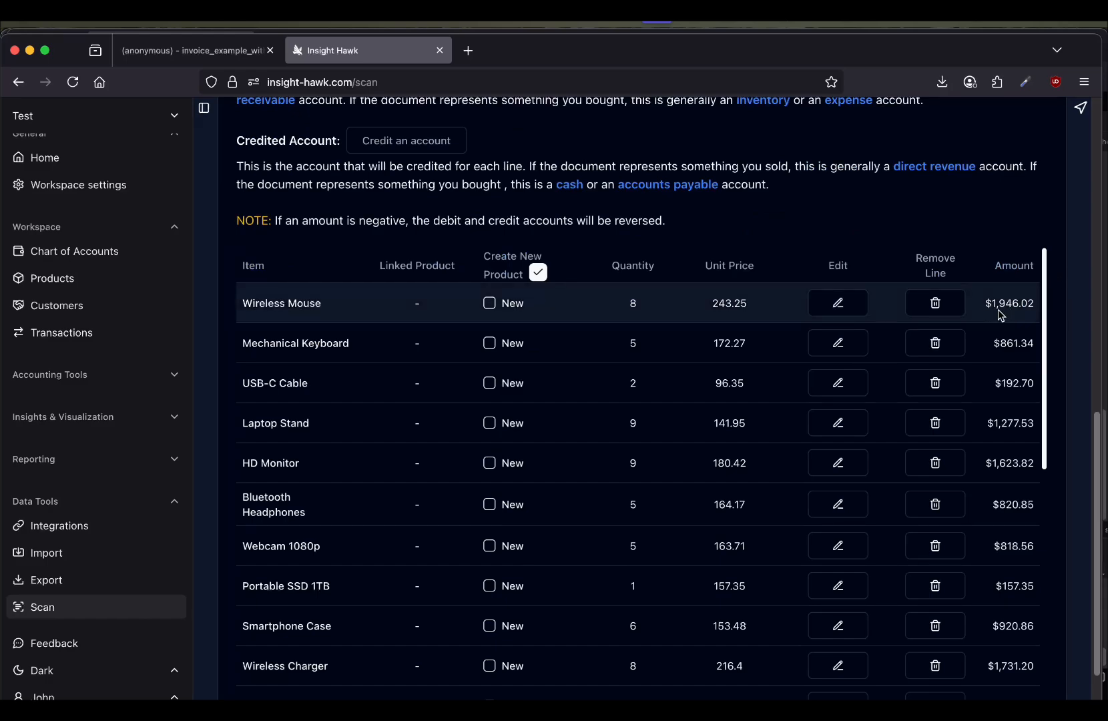
{"action": "left_click_drag", "start_coordinate": [988, 308], "coordinate": [1029, 302]}
{"action": "left_click", "coordinate": [206, 50]}
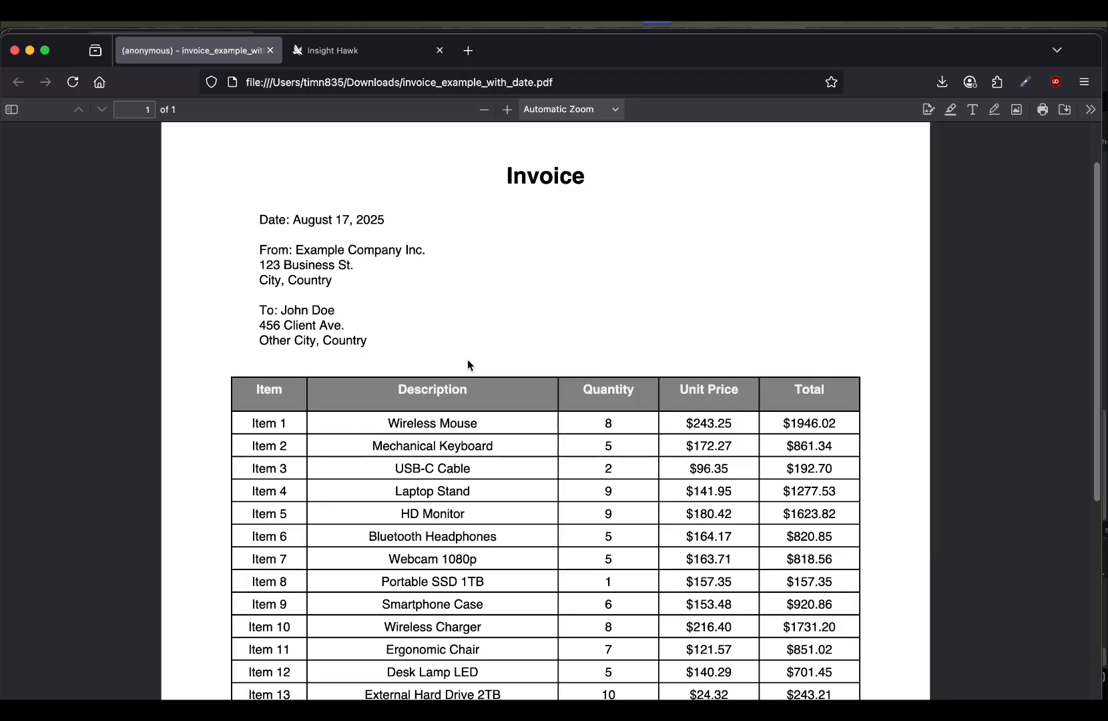
{"action": "left_click_drag", "start_coordinate": [783, 423], "coordinate": [850, 425]}
{"action": "scroll", "coordinate": [572, 429], "scroll_direction": "down", "scroll_amount": 3}
{"action": "left_click", "coordinate": [356, 51]}
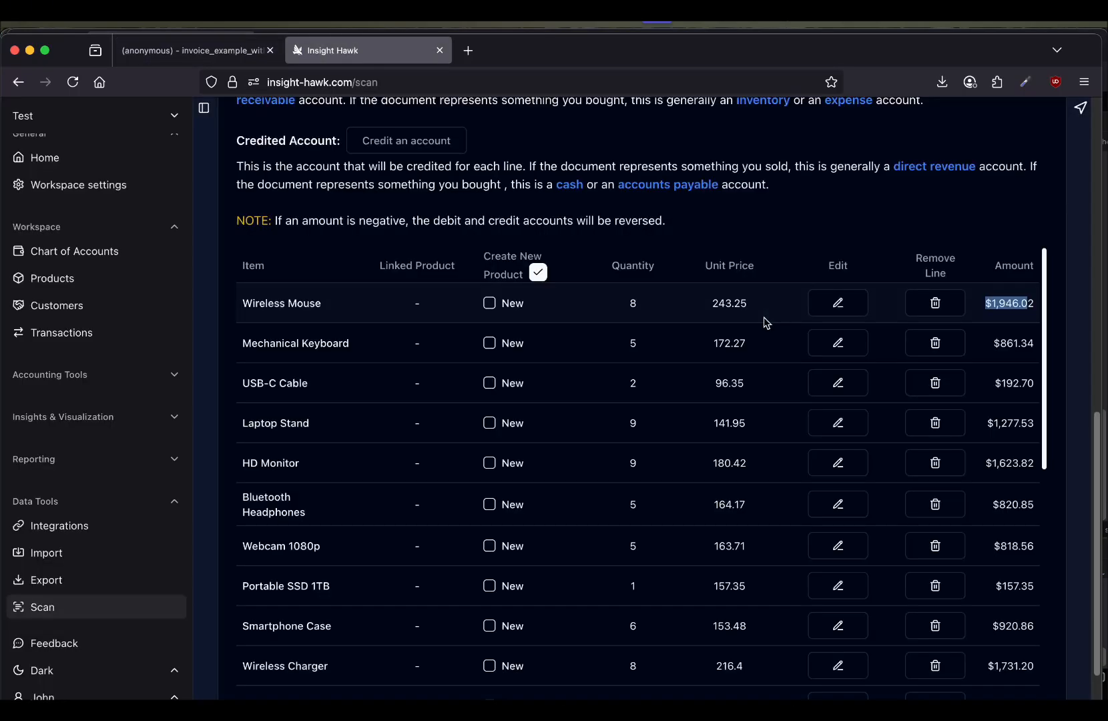
Compare the total of the scanned lines with the grand total on the PDF invoice
{"action": "scroll", "coordinate": [767, 323], "scroll_direction": "down", "scroll_amount": 10}
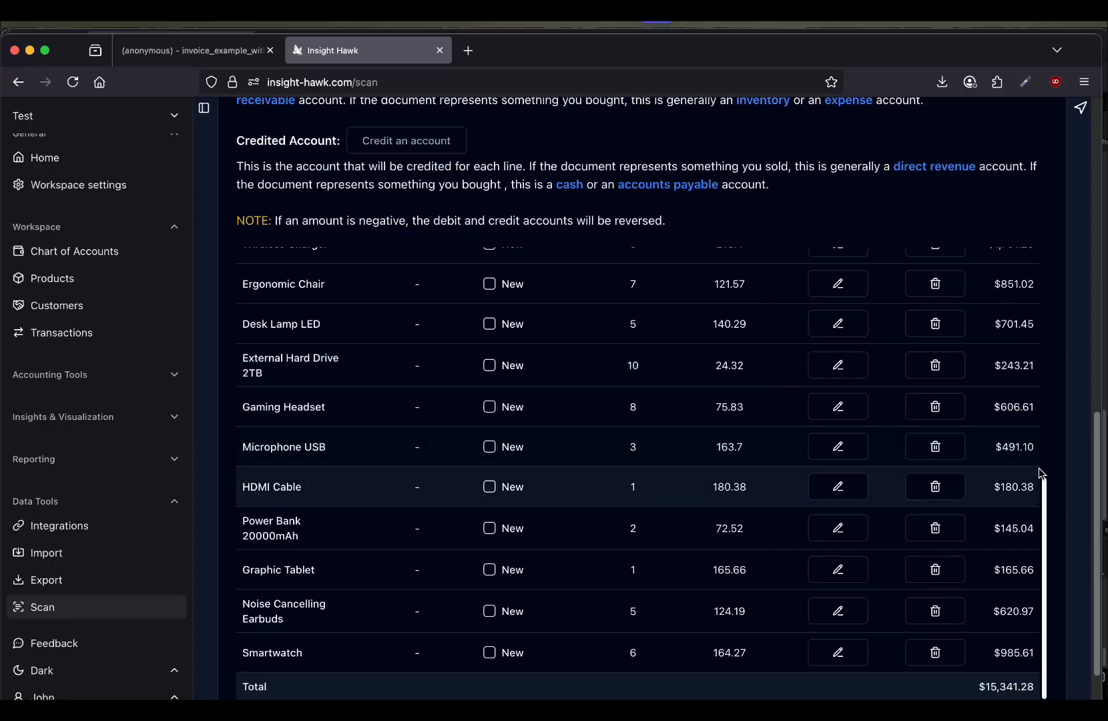
{"action": "scroll", "coordinate": [1034, 534], "scroll_direction": "down", "scroll_amount": 1}
{"action": "left_click_drag", "start_coordinate": [977, 664], "coordinate": [1022, 665]}
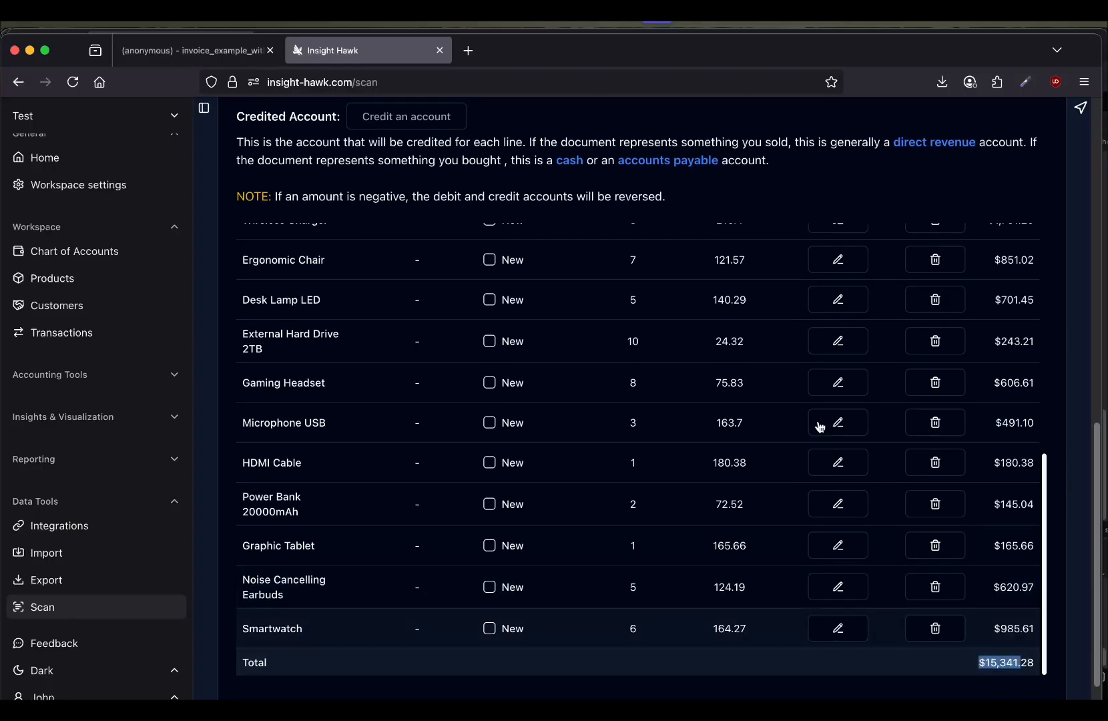
{"action": "left_click", "coordinate": [203, 50]}
{"action": "scroll", "coordinate": [559, 373], "scroll_direction": "down", "scroll_amount": 3}
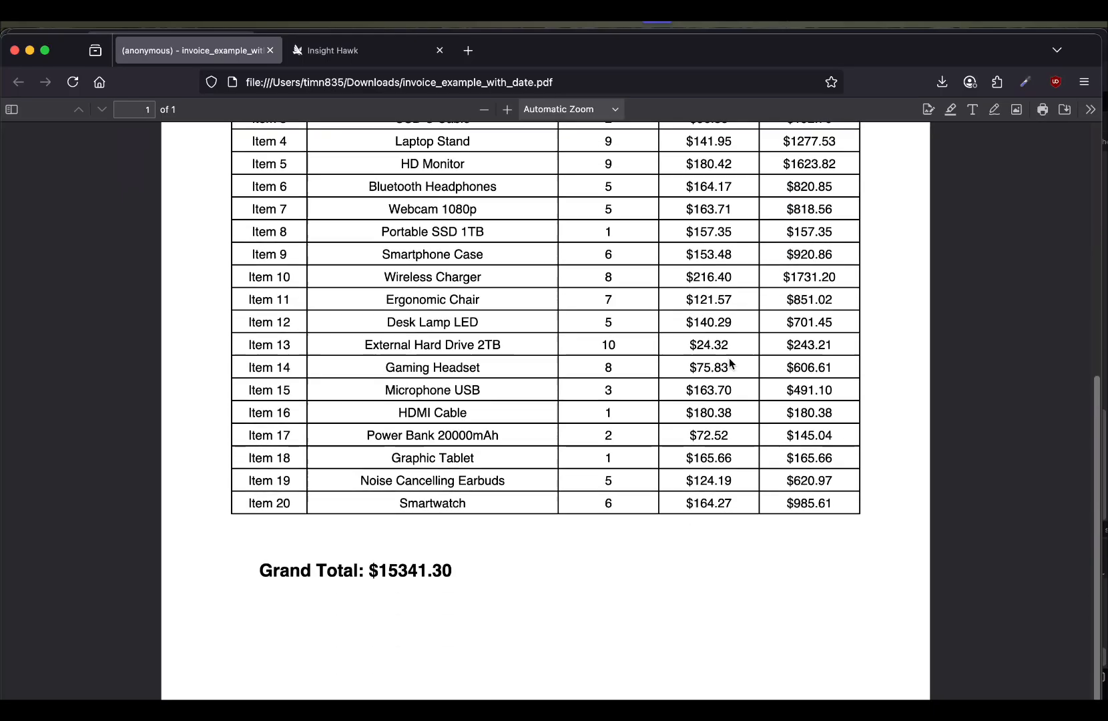
{"action": "left_click_drag", "start_coordinate": [427, 571], "coordinate": [435, 570]}
{"action": "left_click", "coordinate": [460, 566]}
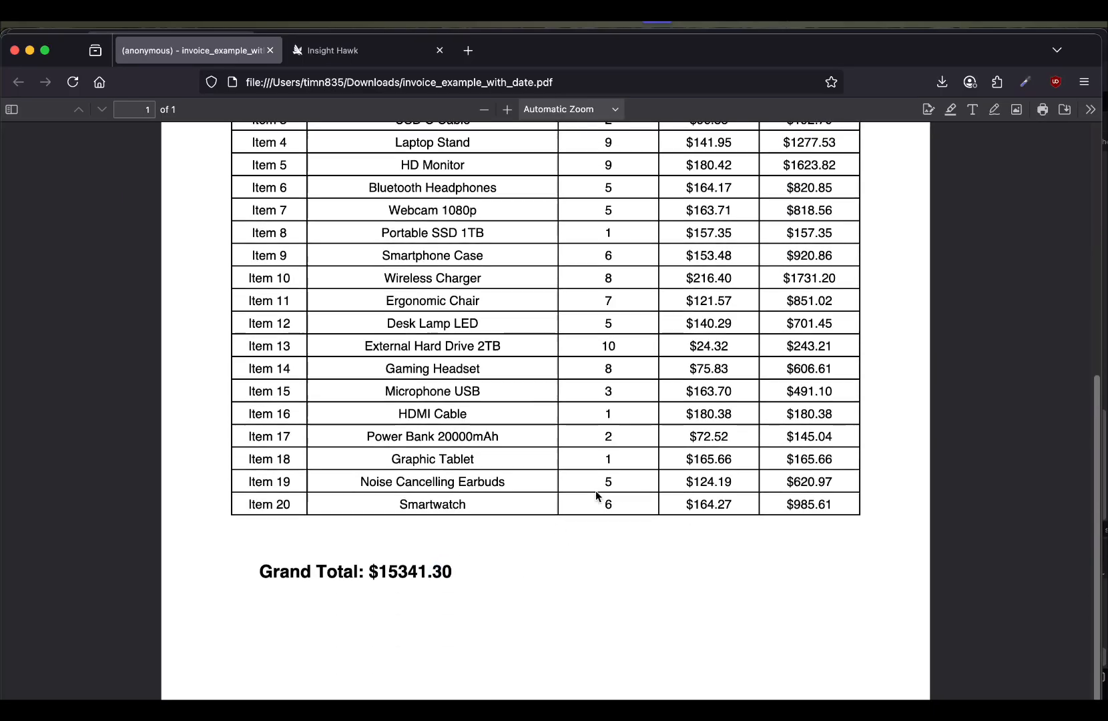
Examine the cents in the PDF invoice's line totals against the extracted amounts and total in the scan results
{"action": "scroll", "coordinate": [434, 427], "scroll_direction": "up", "scroll_amount": 1}
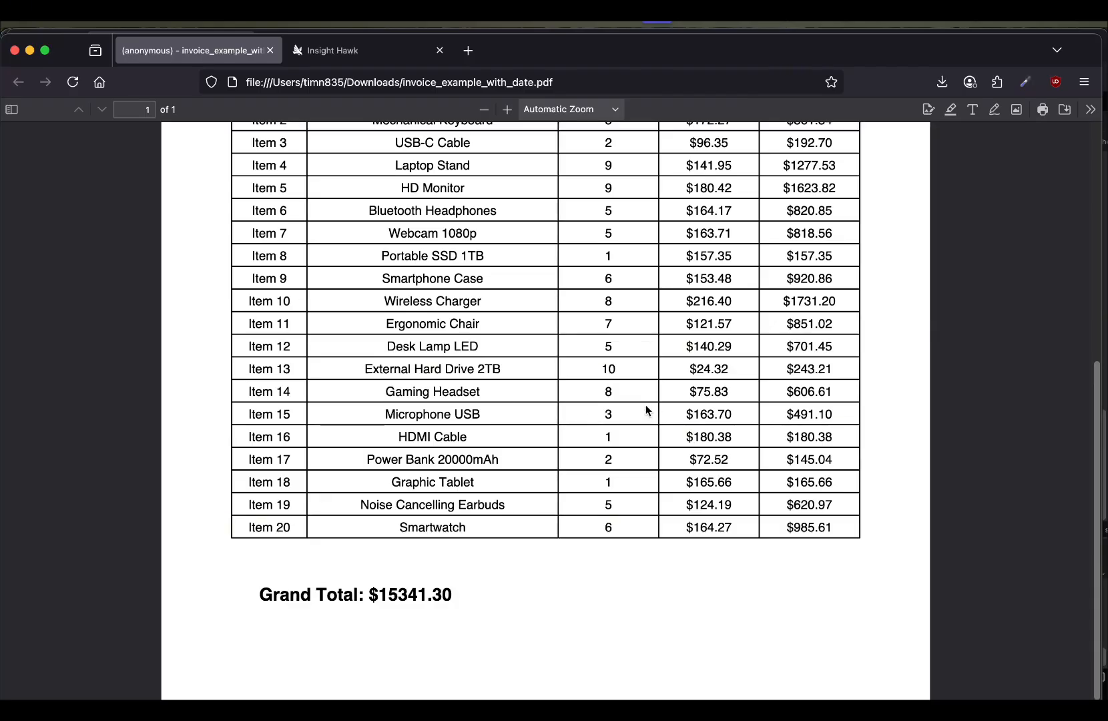
{"action": "scroll", "coordinate": [612, 444], "scroll_direction": "up", "scroll_amount": 3}
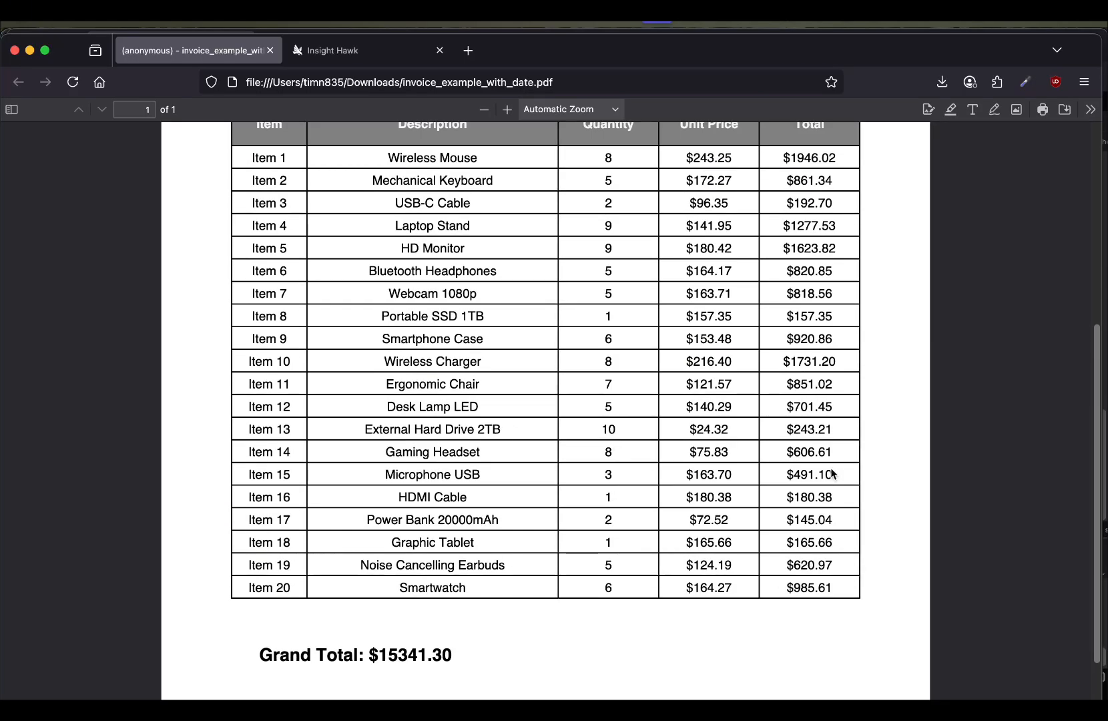
{"action": "scroll", "coordinate": [774, 247], "scroll_direction": "up", "scroll_amount": 3}
{"action": "left_click_drag", "start_coordinate": [785, 213], "coordinate": [858, 235]}
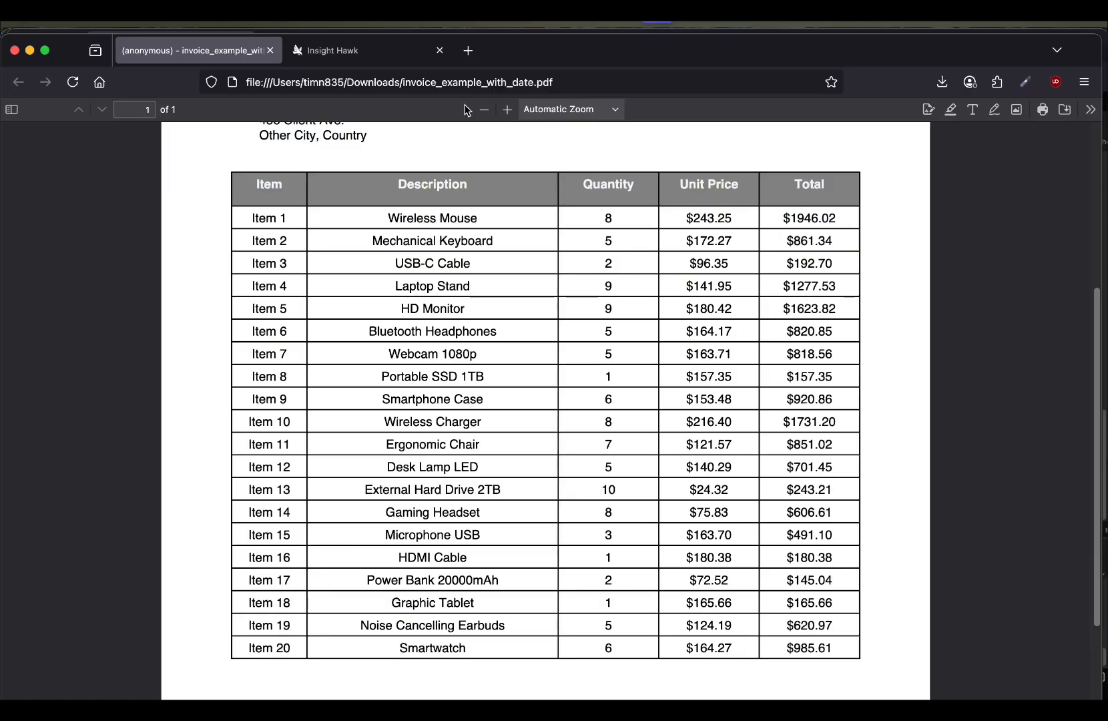
{"action": "left_click", "coordinate": [368, 59]}
{"action": "scroll", "coordinate": [944, 604], "scroll_direction": "down", "scroll_amount": 1}
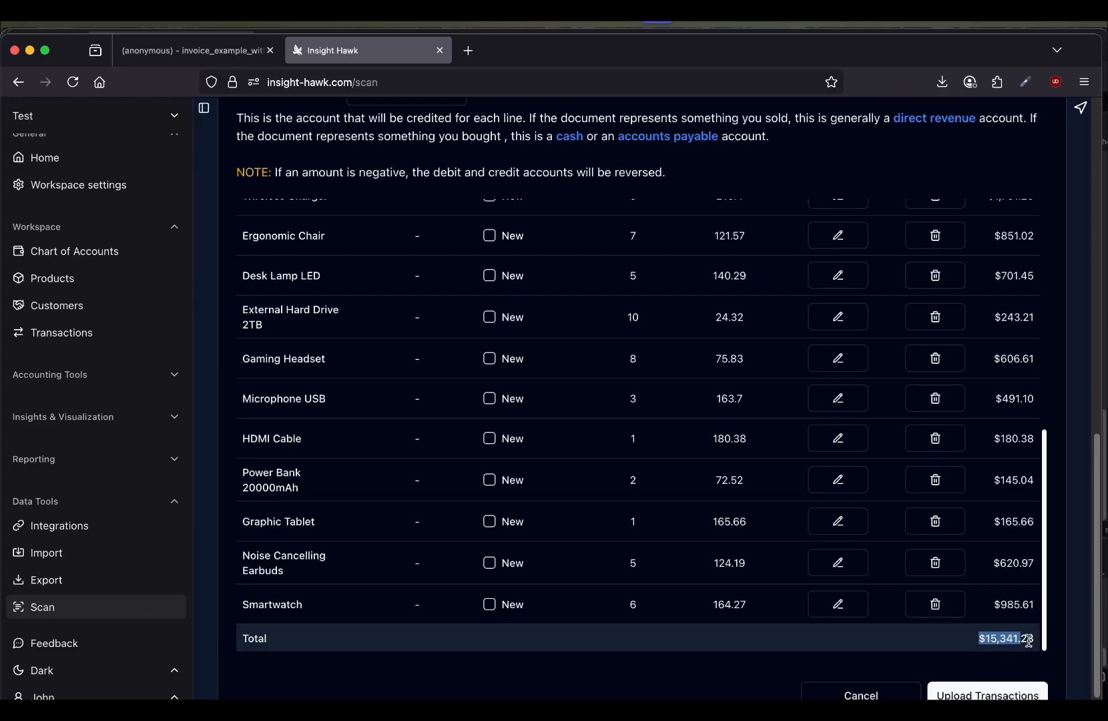
{"action": "left_click_drag", "start_coordinate": [1028, 641], "coordinate": [1020, 639]}
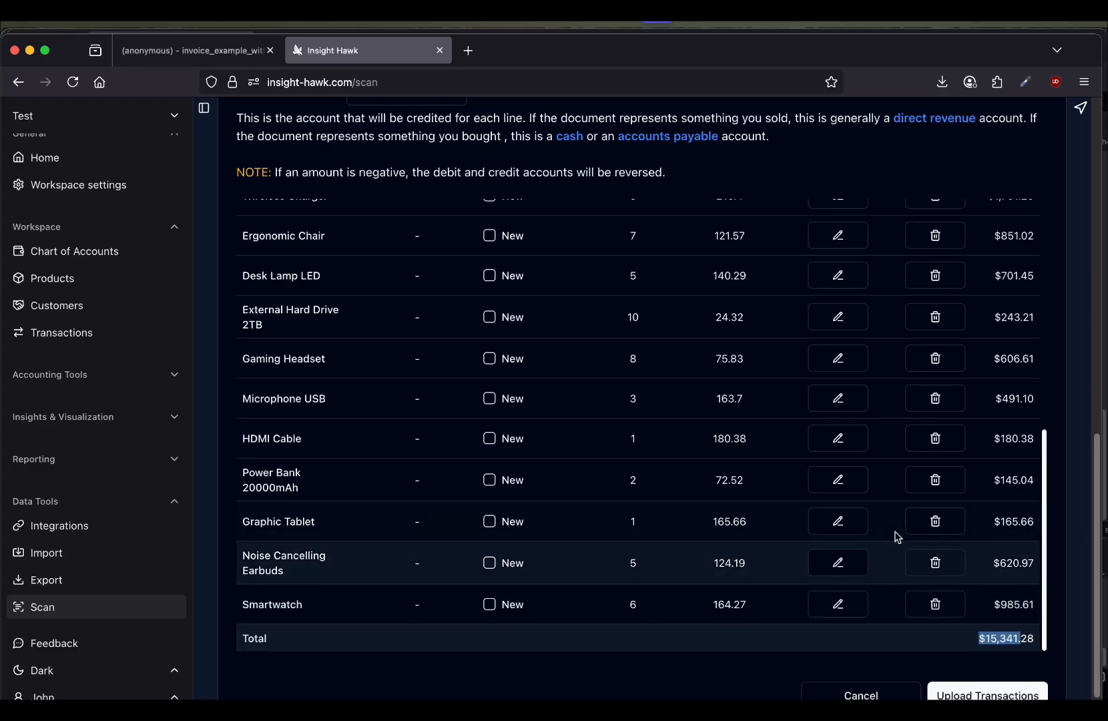
{"action": "scroll", "coordinate": [915, 455], "scroll_direction": "up", "scroll_amount": 2}
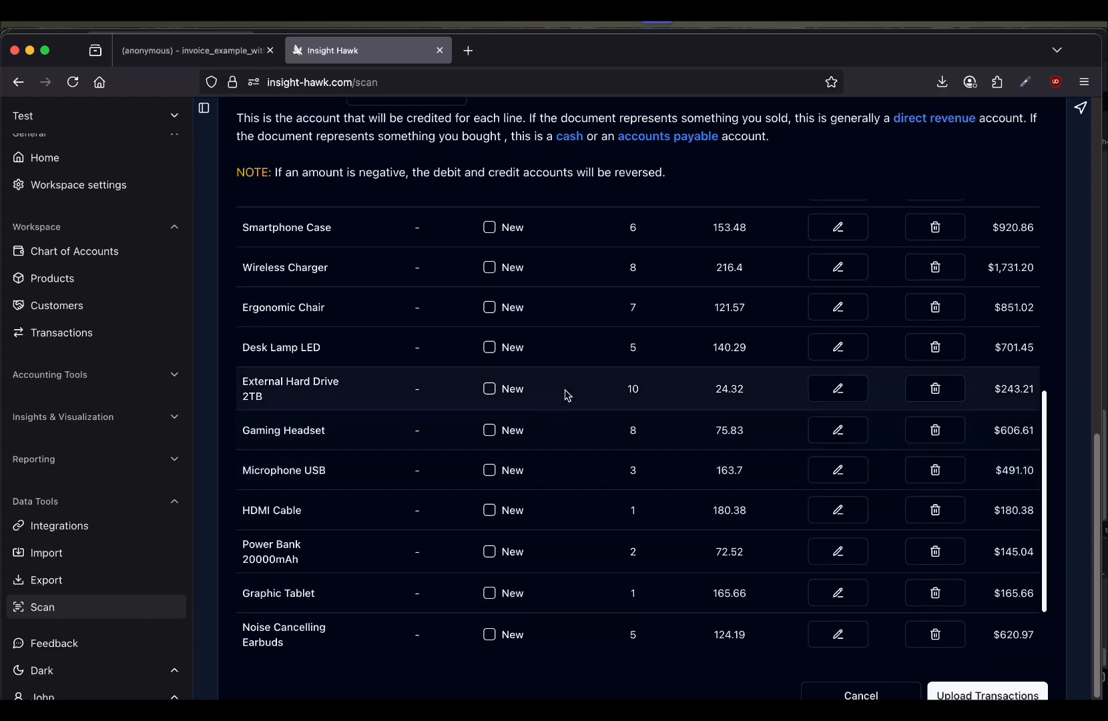
{"action": "scroll", "coordinate": [743, 587], "scroll_direction": "down", "scroll_amount": 2}
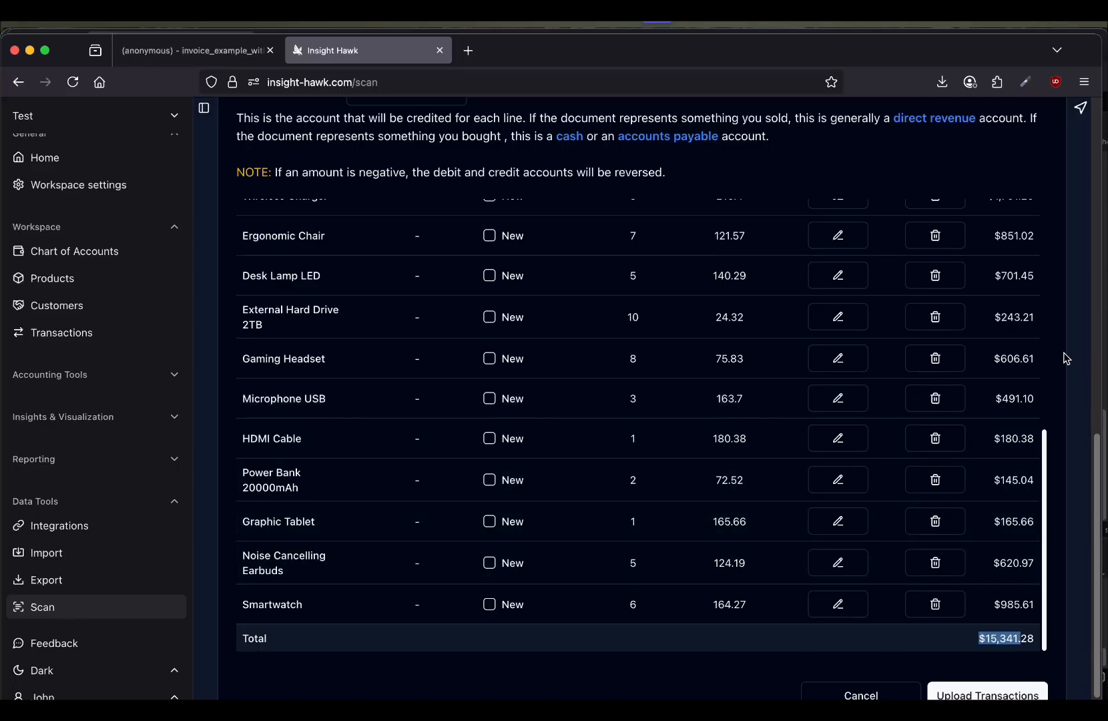
Open the Wireless Mouse line for editing, mark it as a new product, and close the line editor
{"action": "scroll", "coordinate": [1067, 358], "scroll_direction": "up", "scroll_amount": 3}
{"action": "scroll", "coordinate": [584, 457], "scroll_direction": "up", "scroll_amount": 7}
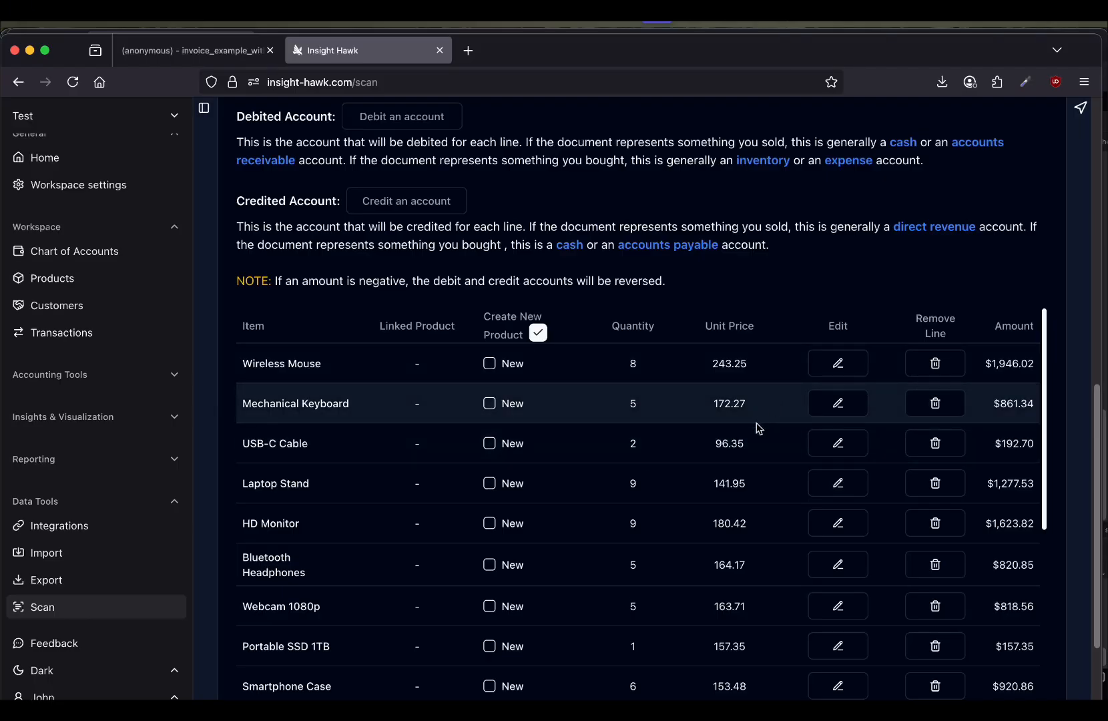
{"action": "left_click", "coordinate": [838, 363]}
{"action": "left_click", "coordinate": [657, 361]}
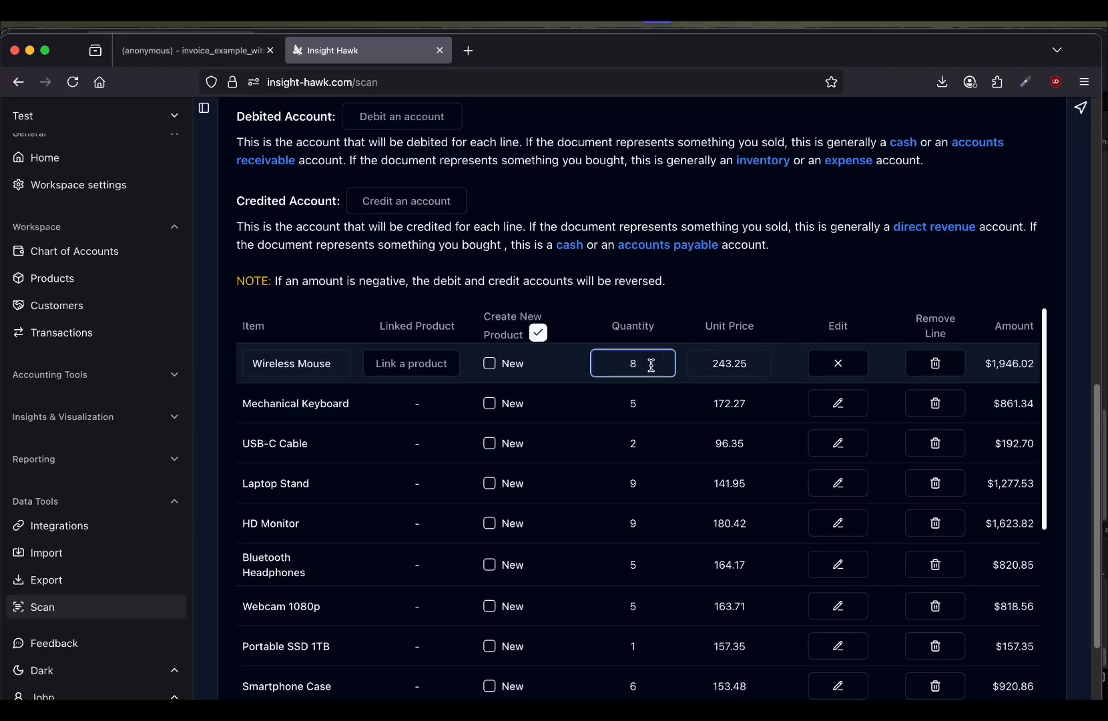
{"action": "left_click", "coordinate": [737, 361]}
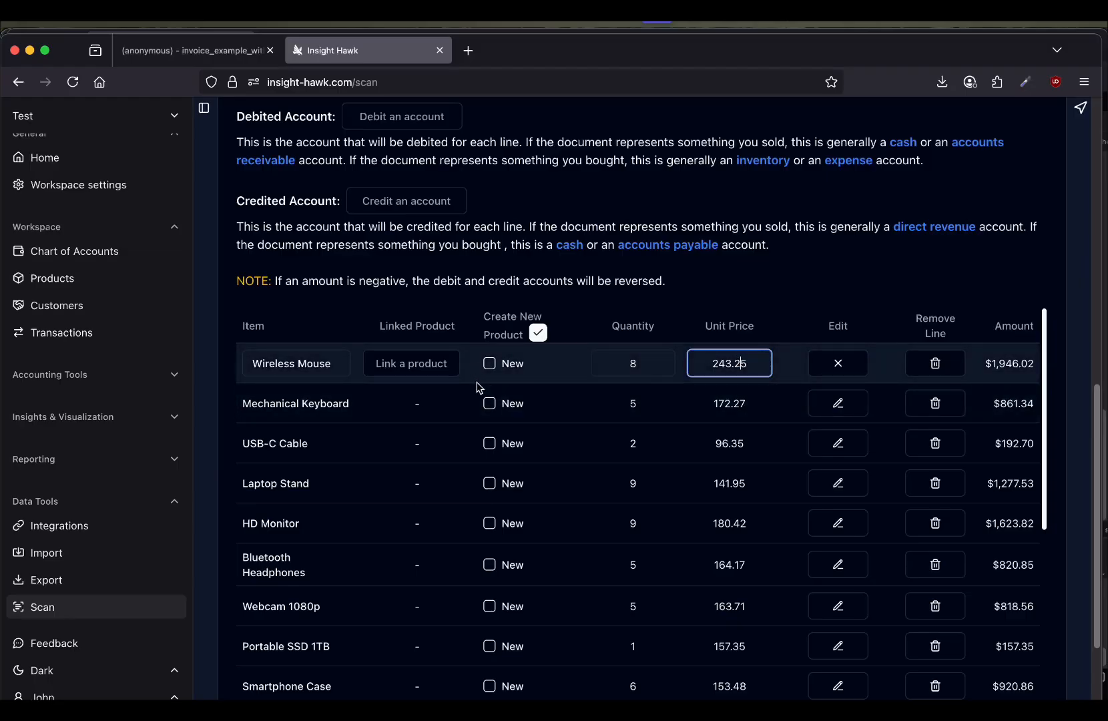
{"action": "left_click", "coordinate": [489, 363]}
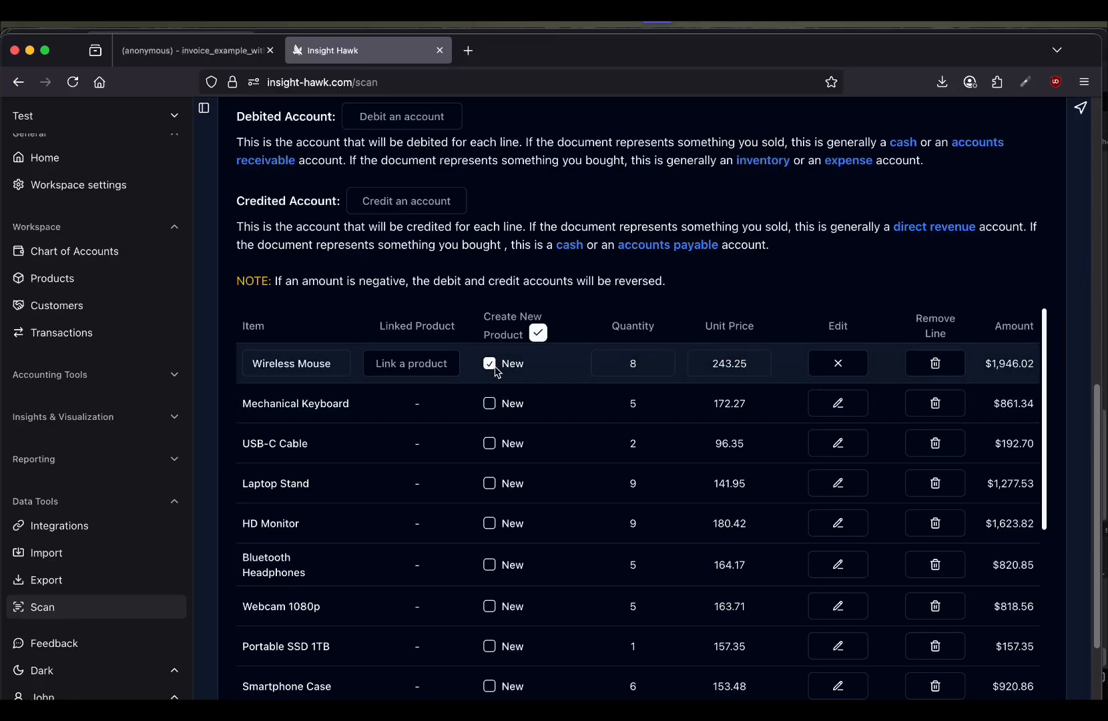
{"action": "left_click", "coordinate": [837, 363]}
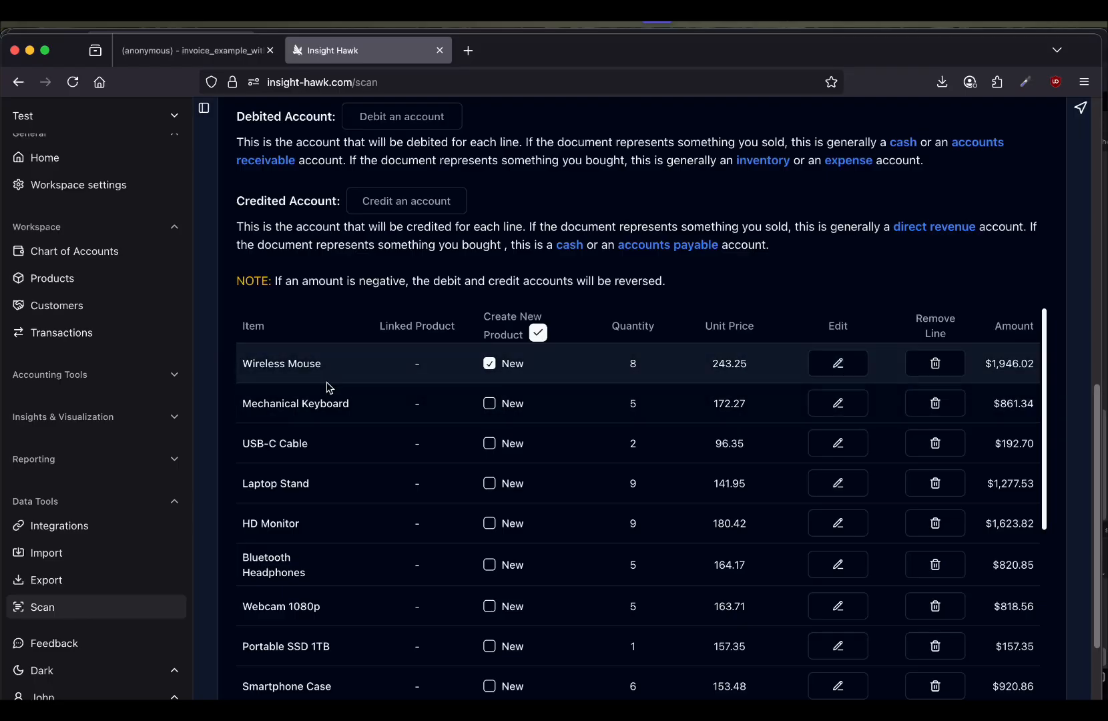
Turn on new product creation for all scanned lines at once
{"action": "left_click_drag", "start_coordinate": [243, 363], "coordinate": [323, 365]}
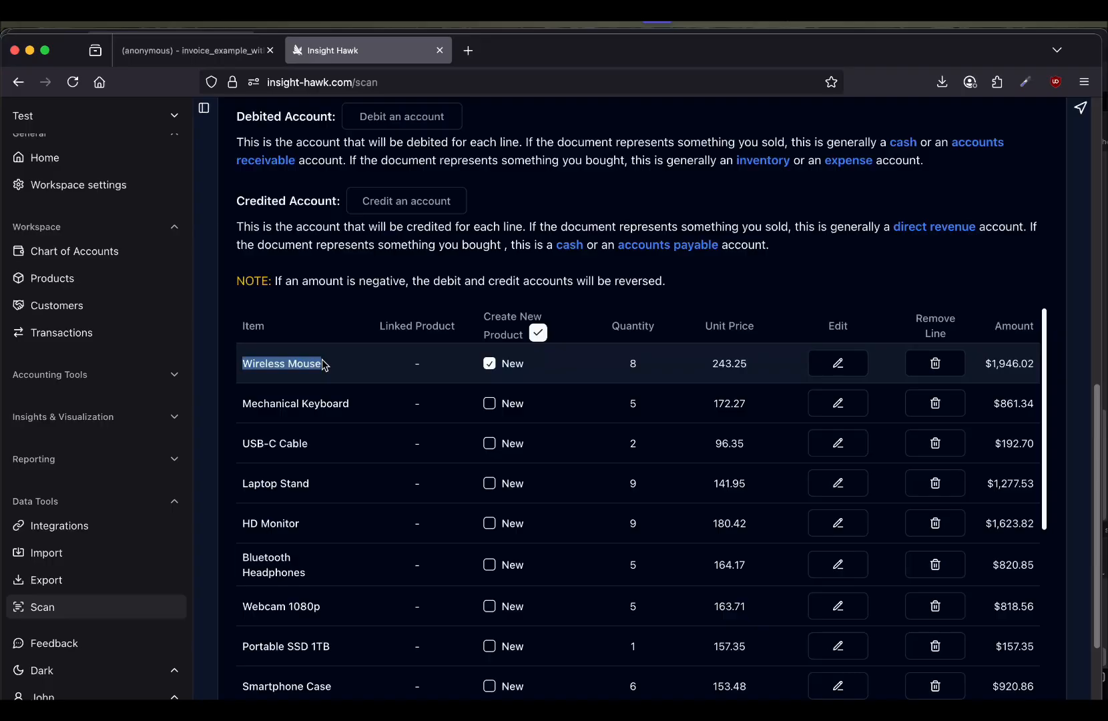
{"action": "left_click", "coordinate": [537, 332]}
{"action": "scroll", "coordinate": [394, 361], "scroll_direction": "down", "scroll_amount": 2}
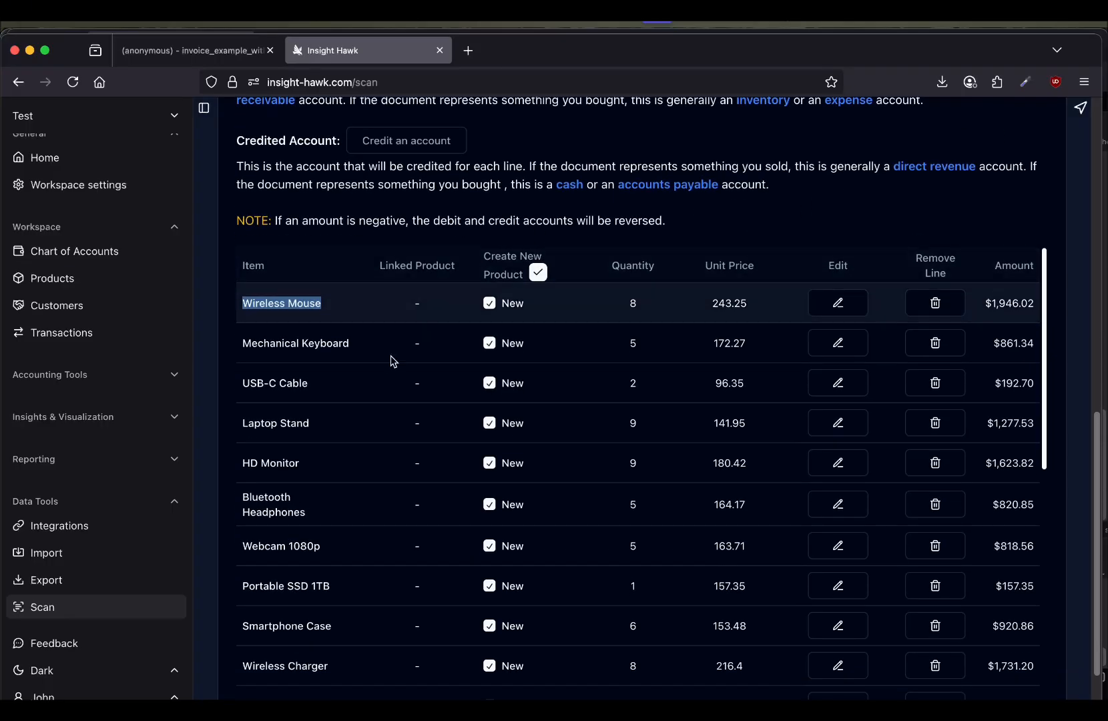
Try to upload the scanned transactions and read the resulting message
{"action": "scroll", "coordinate": [392, 504], "scroll_direction": "down", "scroll_amount": 8}
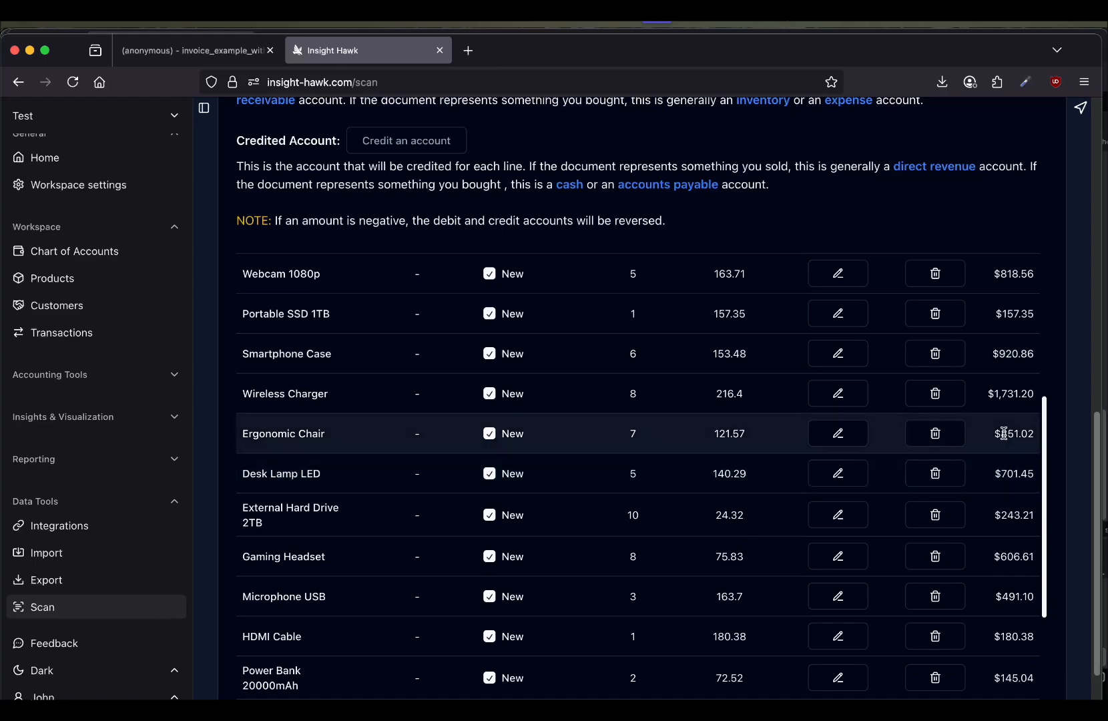
{"action": "scroll", "coordinate": [1066, 394], "scroll_direction": "down", "scroll_amount": 2}
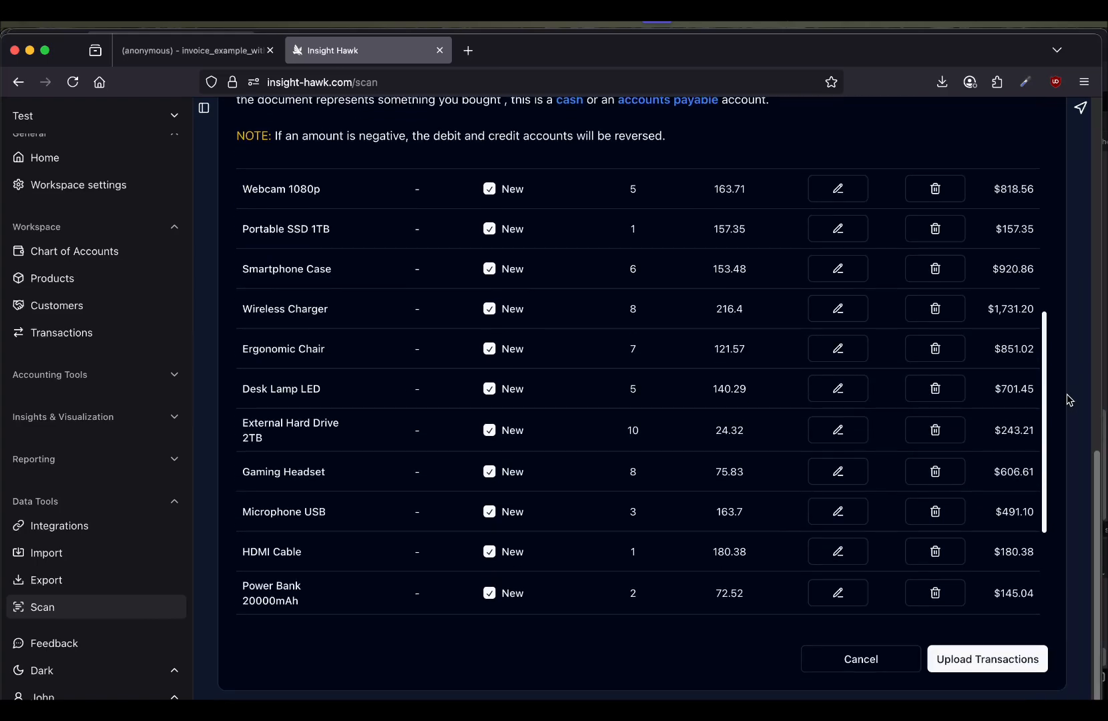
{"action": "left_click", "coordinate": [969, 667]}
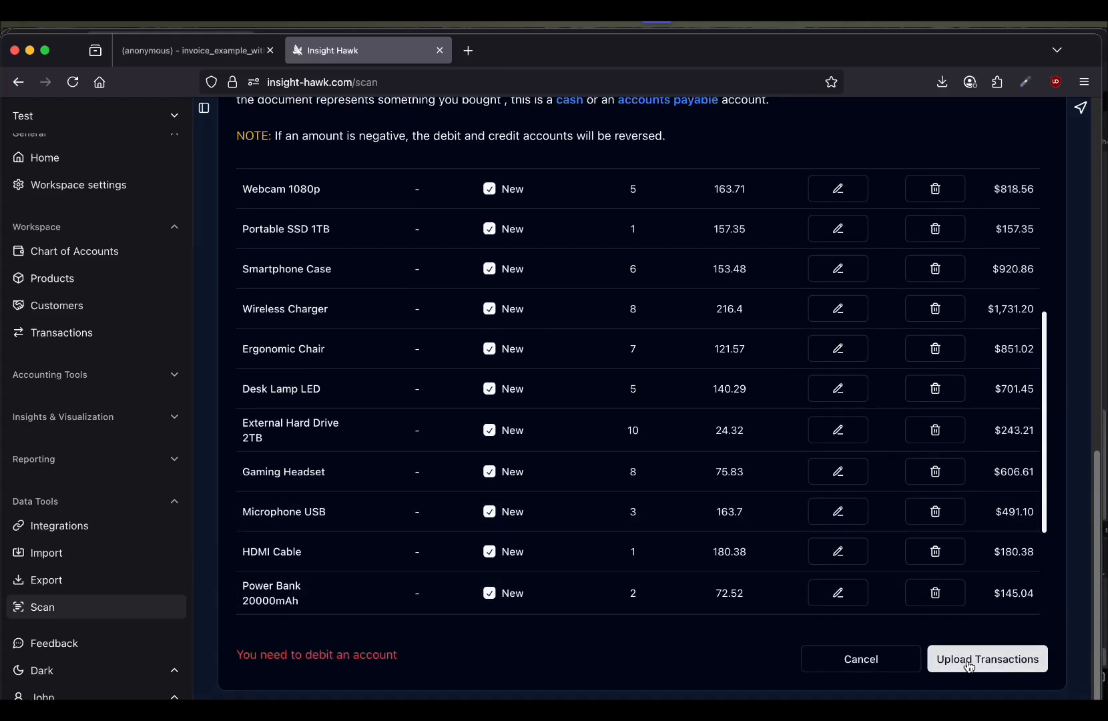
{"action": "left_click_drag", "start_coordinate": [411, 660], "coordinate": [272, 655]}
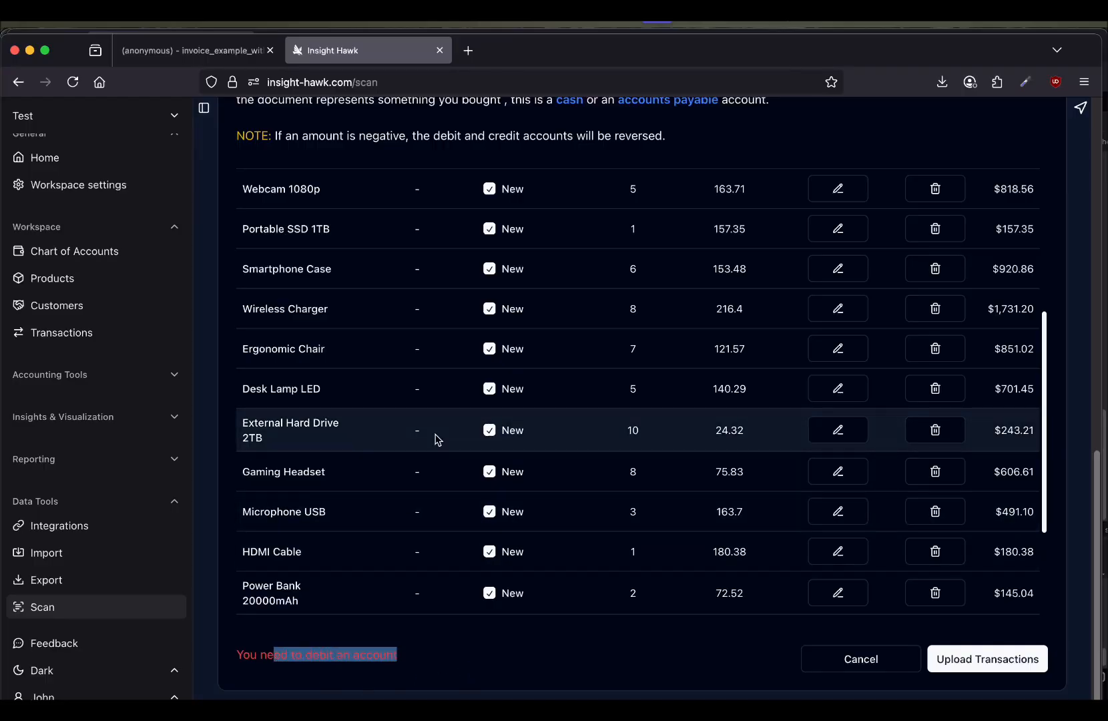
Review the debited account setting and check the items on the PDF invoice to decide which account applies
{"action": "scroll", "coordinate": [576, 666], "scroll_direction": "up", "scroll_amount": 3}
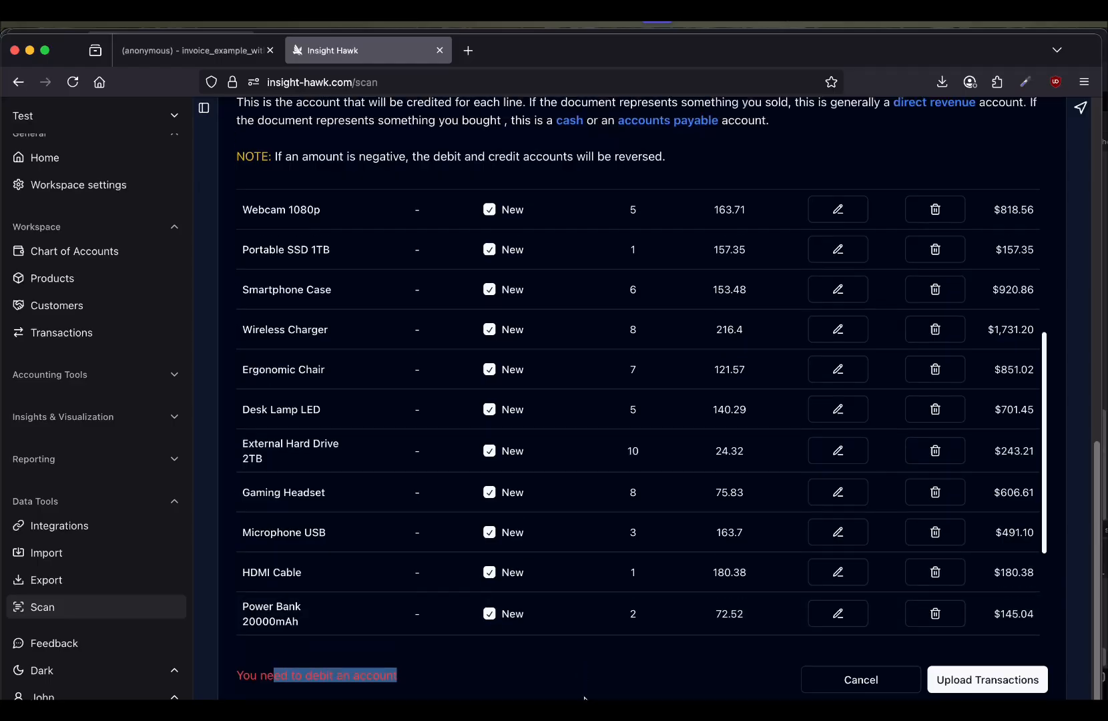
{"action": "scroll", "coordinate": [978, 403], "scroll_direction": "up", "scroll_amount": 10}
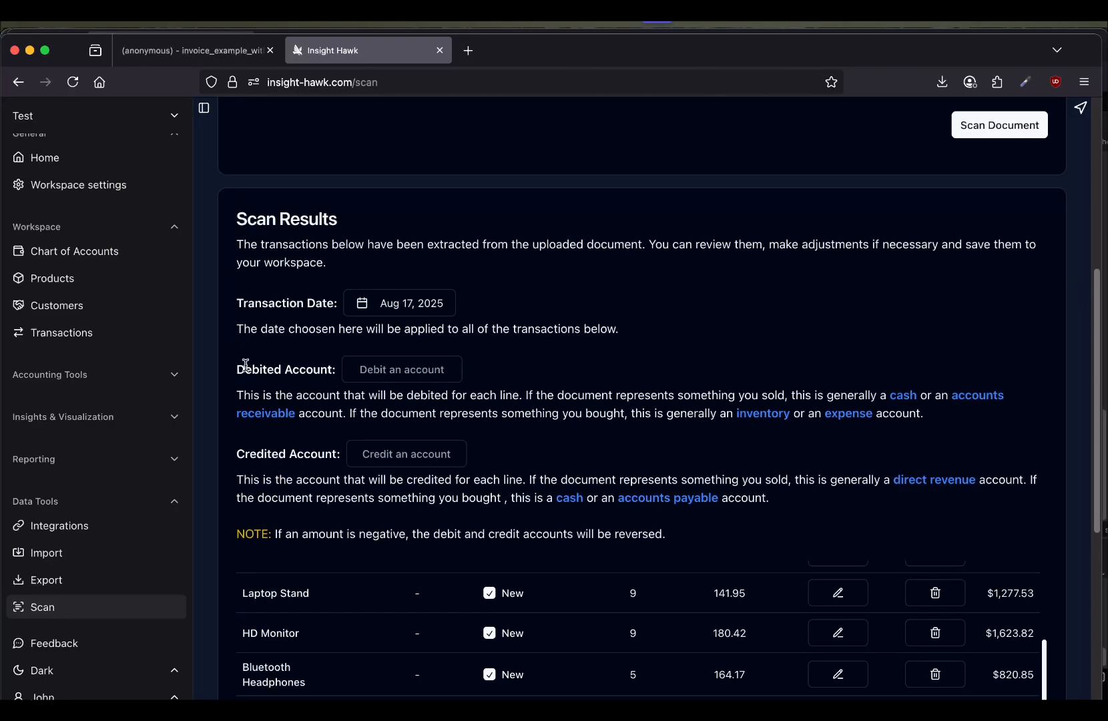
{"action": "left_click_drag", "start_coordinate": [245, 369], "coordinate": [329, 366]}
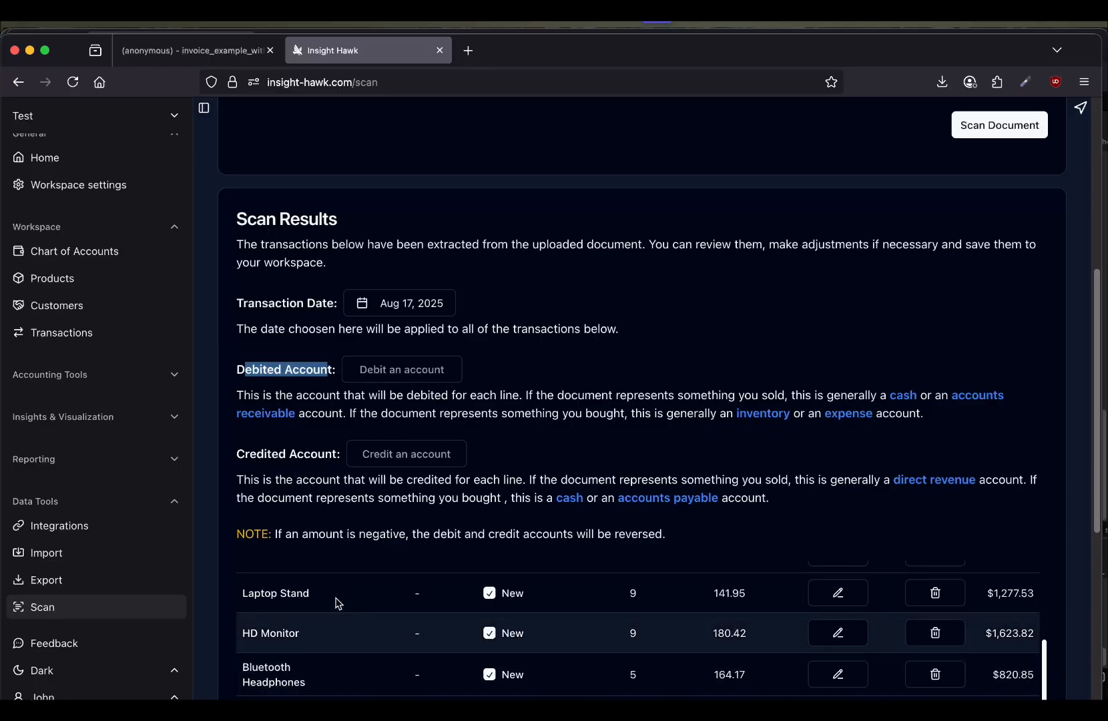
{"action": "left_click", "coordinate": [175, 54]}
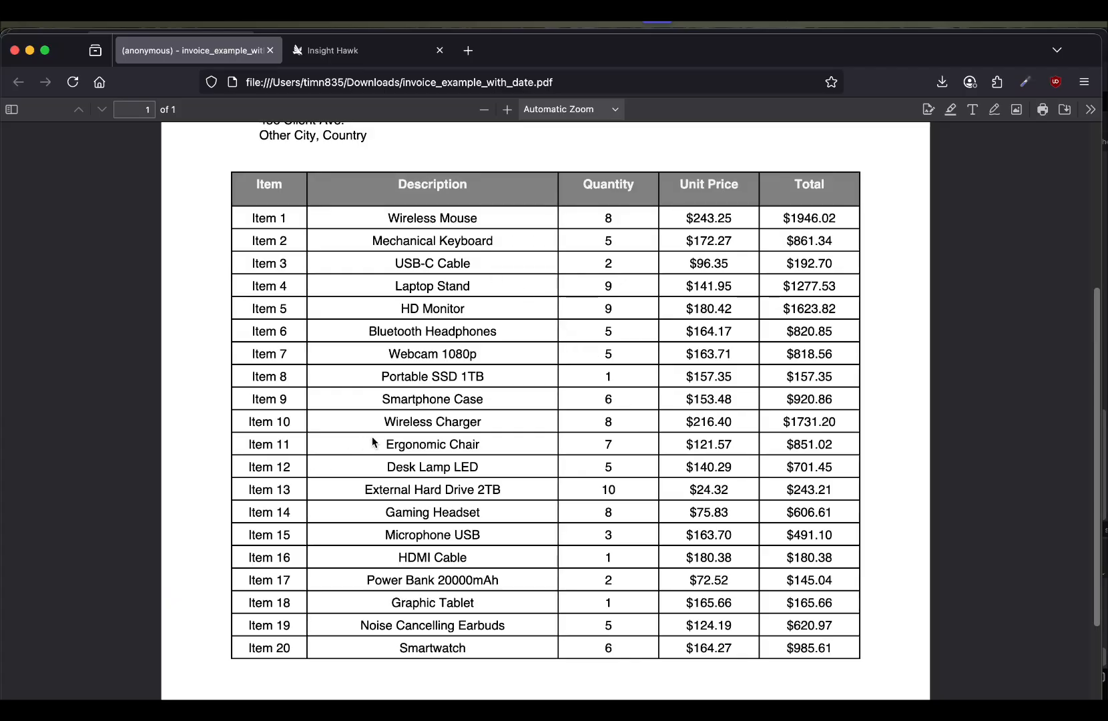
{"action": "left_click", "coordinate": [363, 49]}
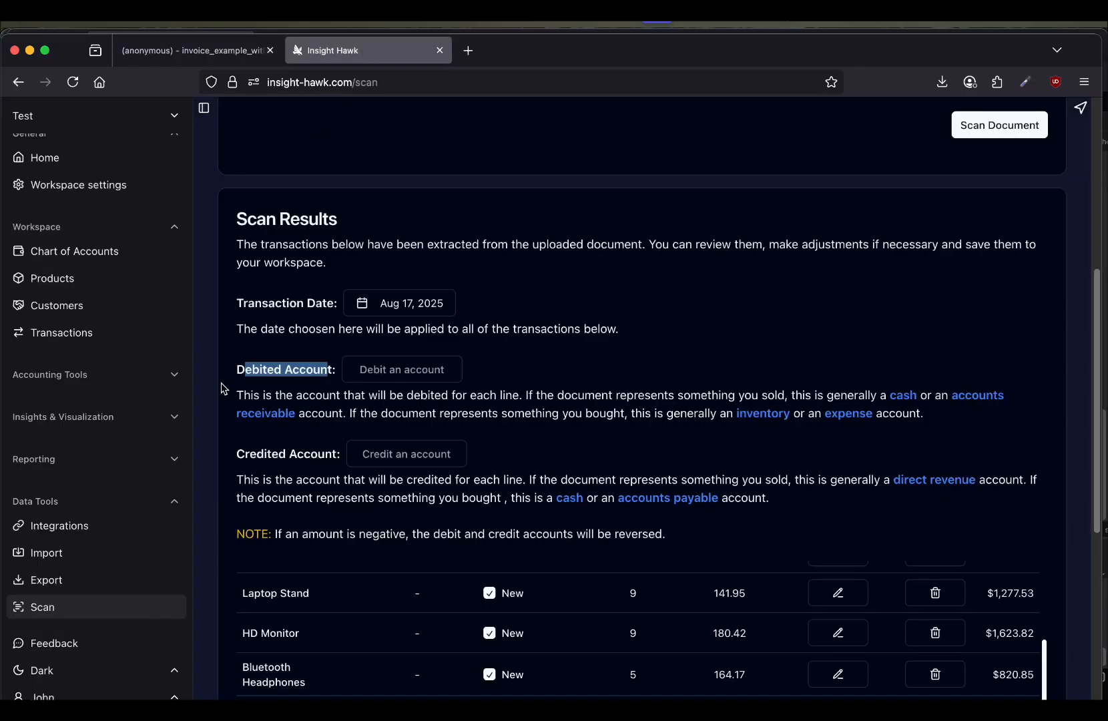
Create an account named "My Inventory" under Inventory and select it as the debited account
{"action": "left_click", "coordinate": [413, 368]}
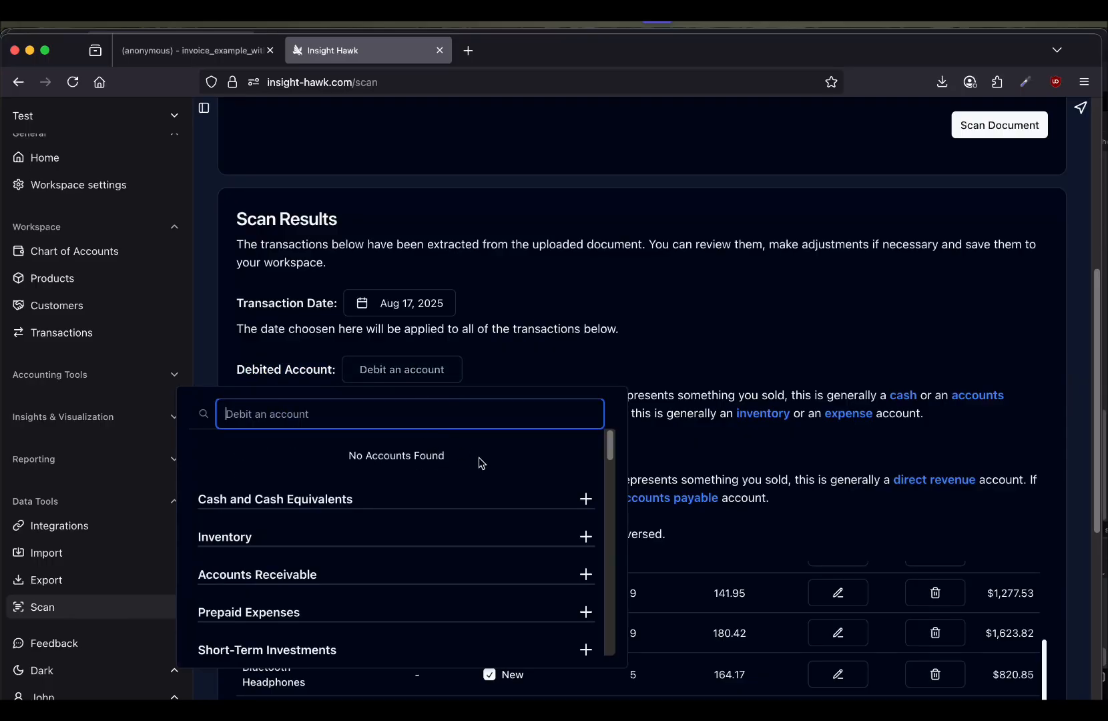
{"action": "left_click", "coordinate": [585, 537]}
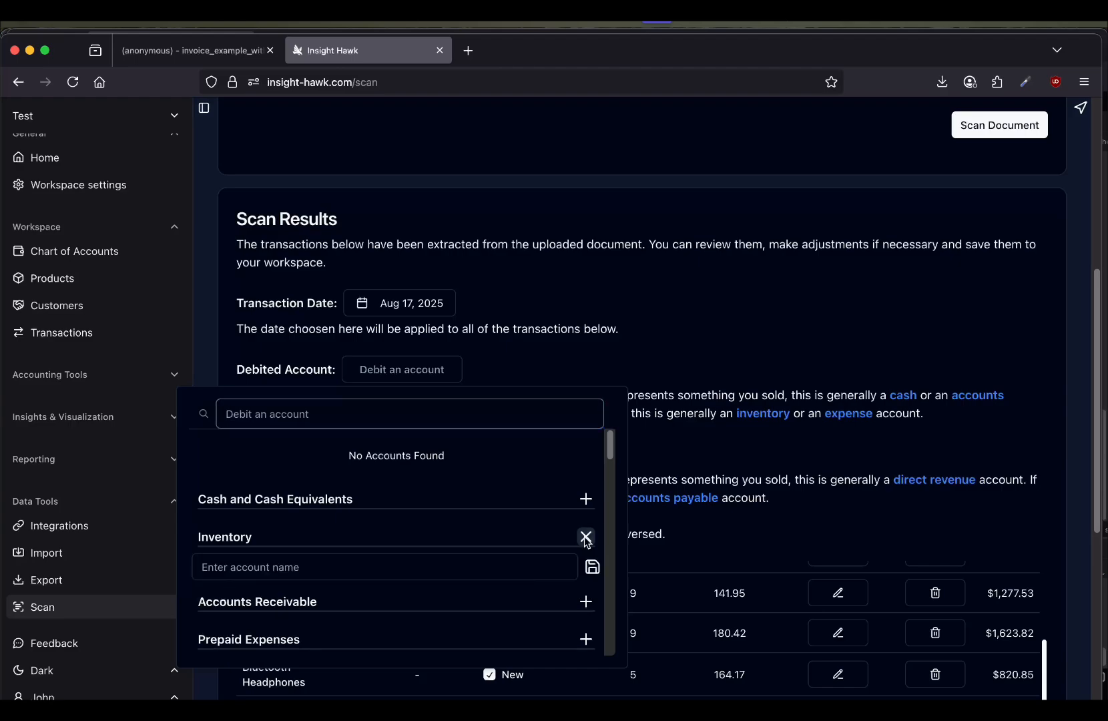
{"action": "left_click", "coordinate": [350, 569]}
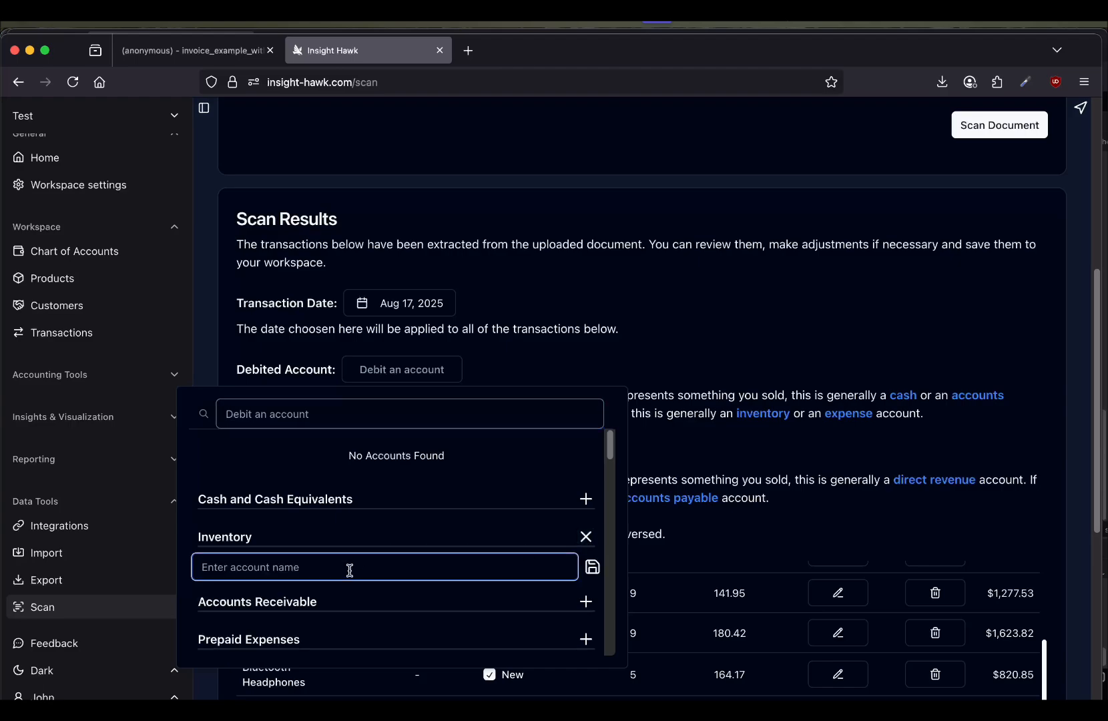
{"action": "type", "text": "My Inventory"}
{"action": "left_click", "coordinate": [592, 567]}
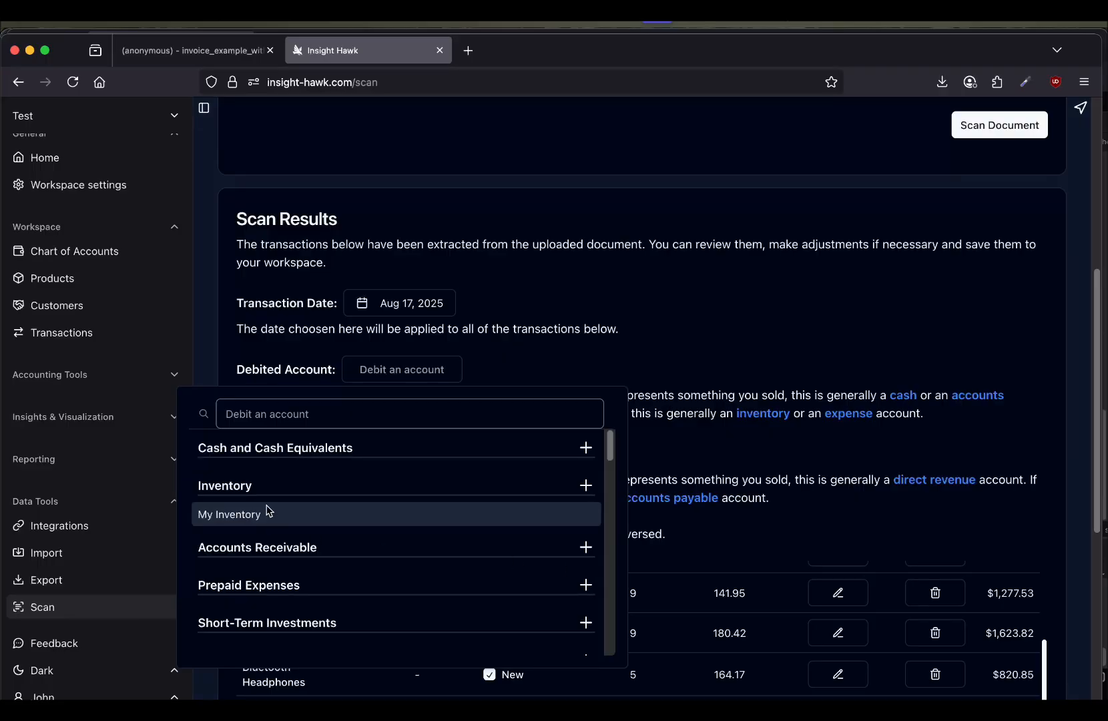
{"action": "left_click", "coordinate": [242, 511]}
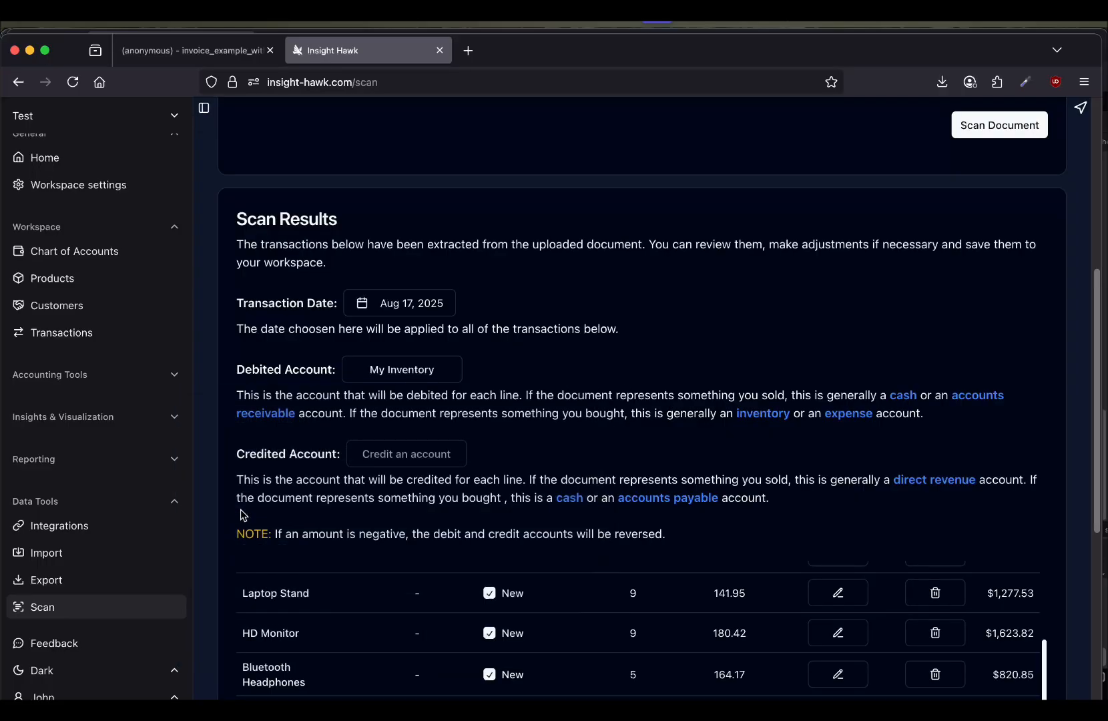
Create an account named "My bank account" under Cash and Cash Equivalents and select it as the credited account
{"action": "left_click_drag", "start_coordinate": [237, 369], "coordinate": [319, 367]}
{"action": "left_click_drag", "start_coordinate": [248, 456], "coordinate": [308, 454]}
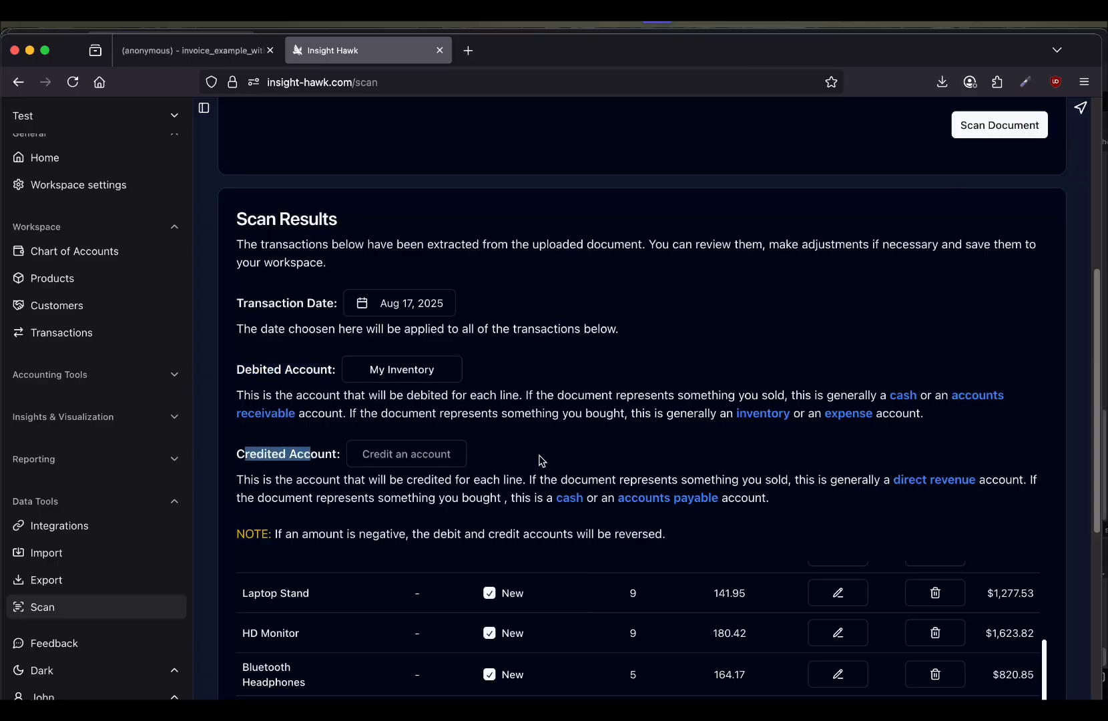
{"action": "left_click", "coordinate": [424, 462]}
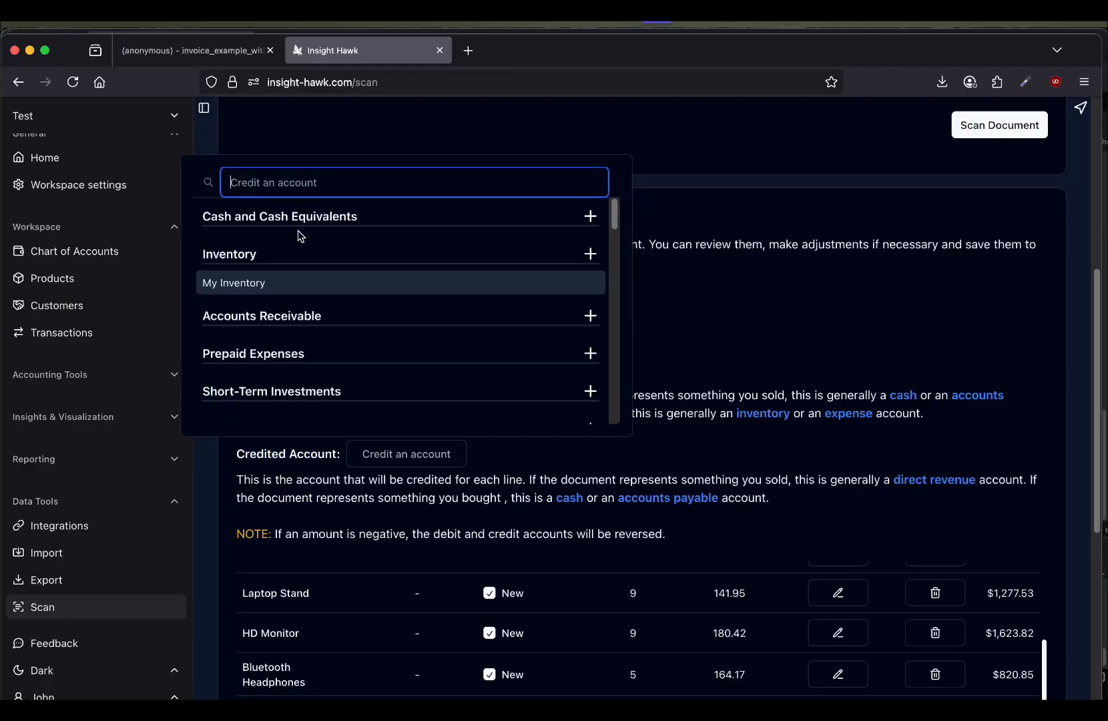
{"action": "left_click", "coordinate": [592, 216]}
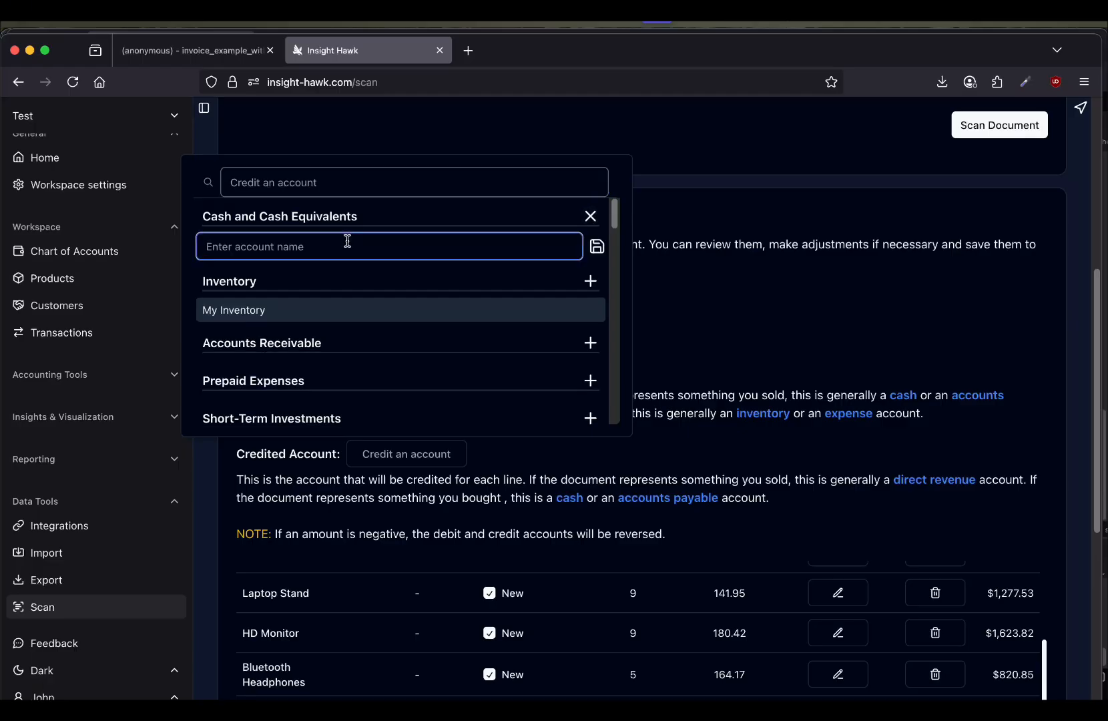
{"action": "type", "text": "My bank account"}
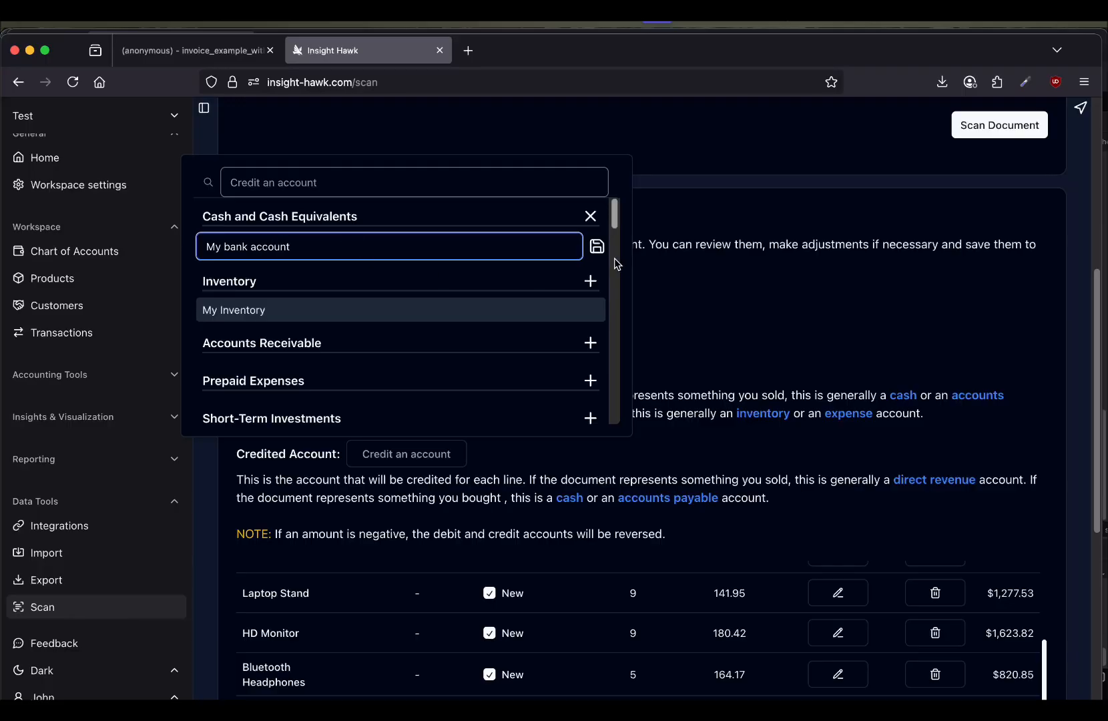
{"action": "left_click", "coordinate": [596, 246]}
{"action": "left_click", "coordinate": [287, 251]}
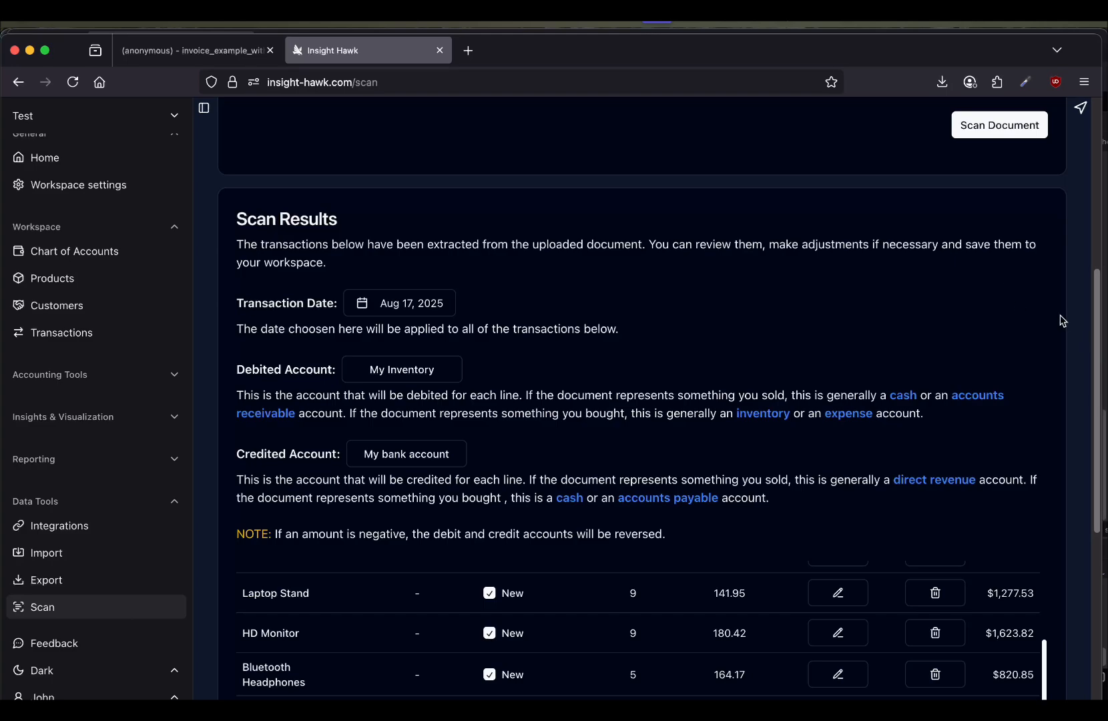
Upload the scanned transactions to the workspace with the chosen debited and credited accounts
{"action": "scroll", "coordinate": [1062, 321], "scroll_direction": "down", "scroll_amount": 6}
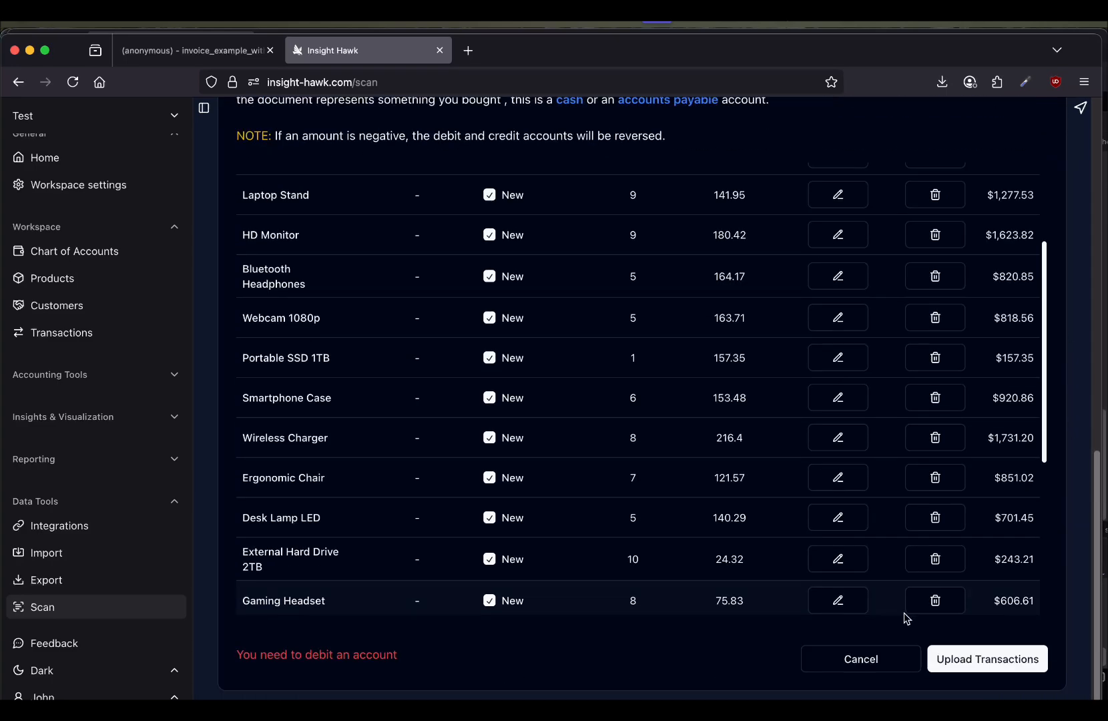
{"action": "left_click", "coordinate": [983, 664]}
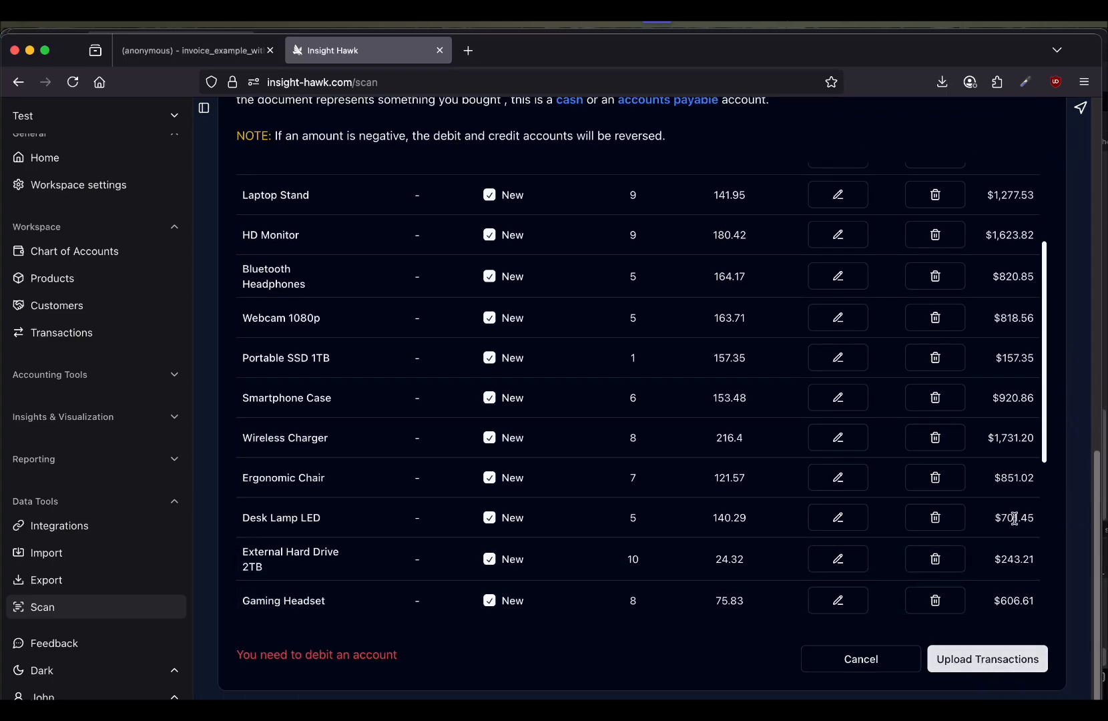
{"action": "left_click", "coordinate": [1018, 660]}
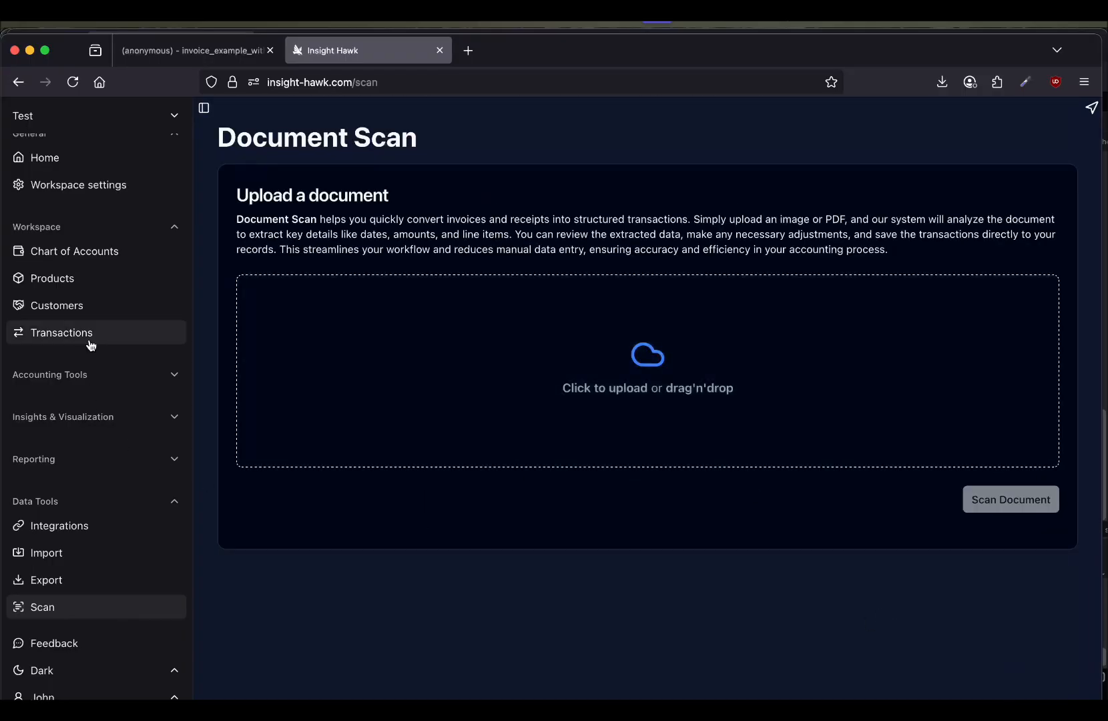
Open the transactions list and check the Wireless Mouse and Mechanical Keyboard notes and amounts against the PDF invoice
{"action": "left_click", "coordinate": [91, 344]}
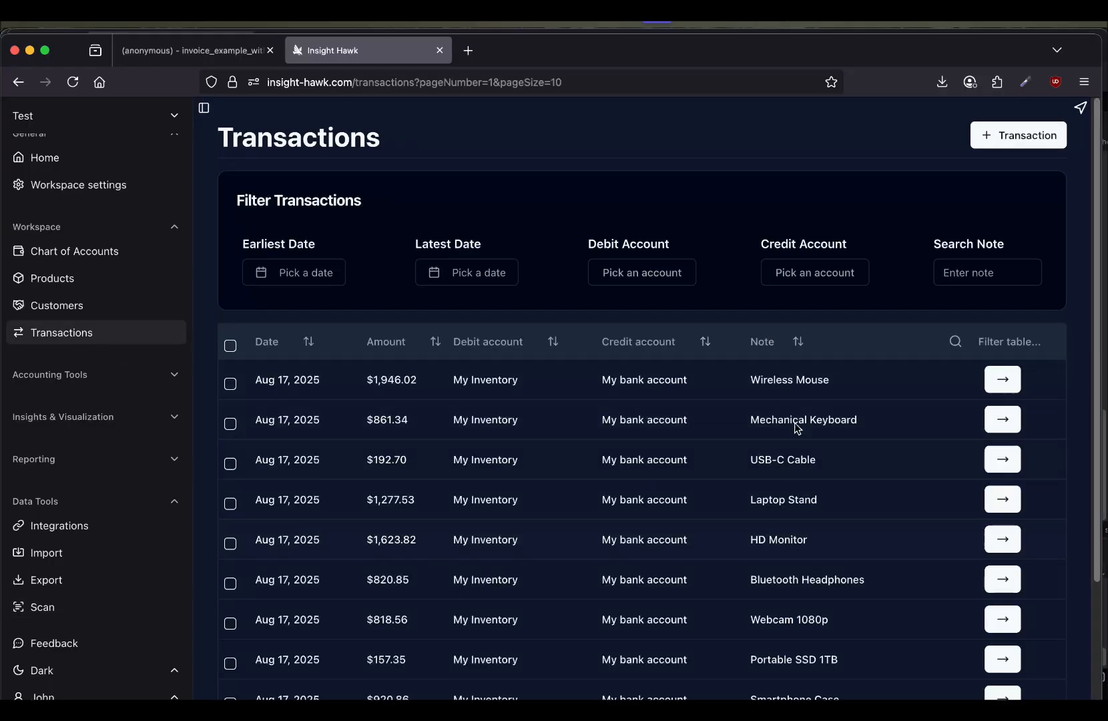
{"action": "left_click_drag", "start_coordinate": [751, 378], "coordinate": [828, 379]}
{"action": "left_click_drag", "start_coordinate": [756, 421], "coordinate": [857, 420]}
{"action": "scroll", "coordinate": [823, 427], "scroll_direction": "down", "scroll_amount": 2}
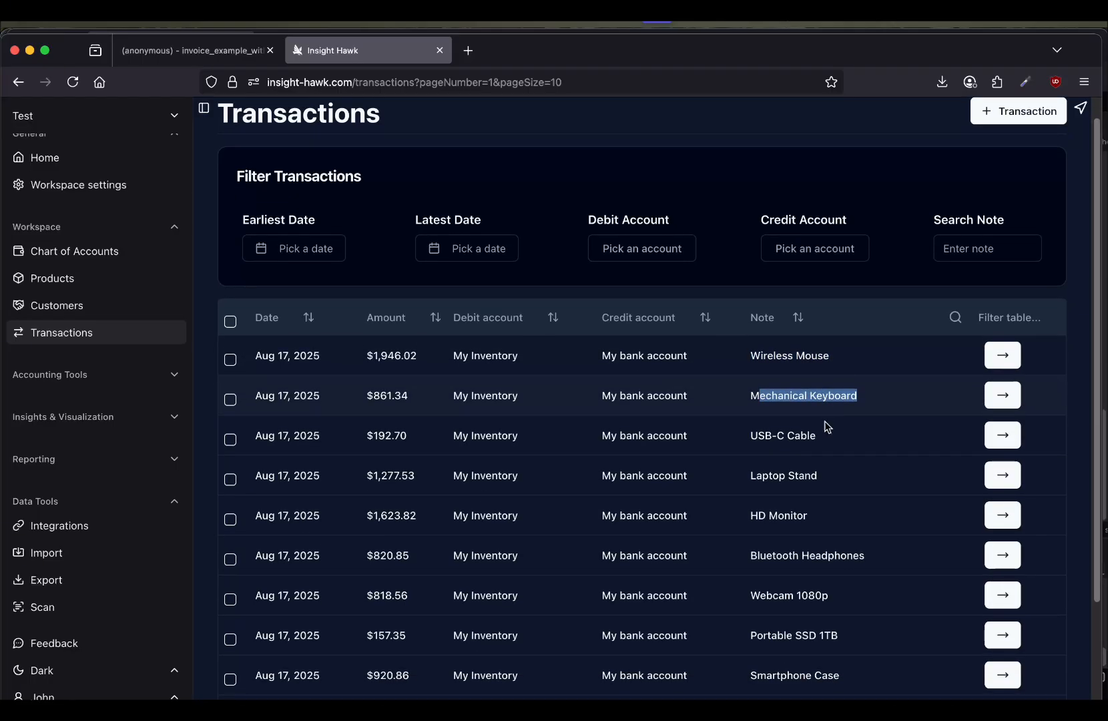
{"action": "scroll", "coordinate": [793, 438], "scroll_direction": "down", "scroll_amount": 1}
{"action": "left_click_drag", "start_coordinate": [366, 307], "coordinate": [446, 305]}
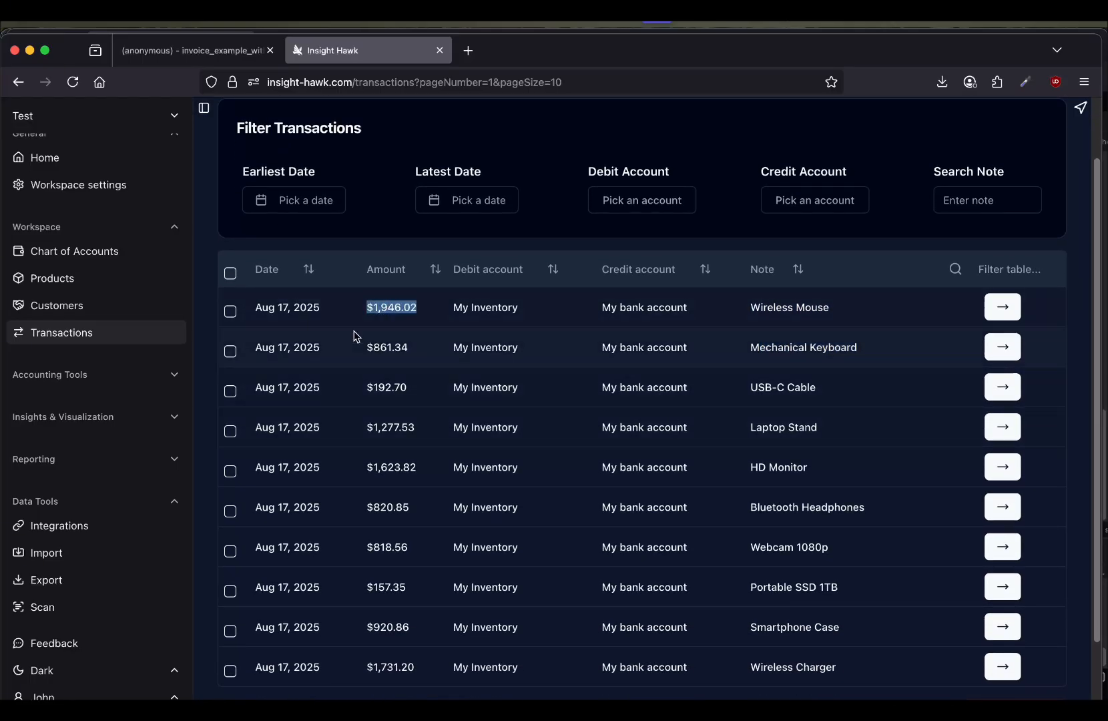
{"action": "left_click_drag", "start_coordinate": [372, 348], "coordinate": [418, 345]}
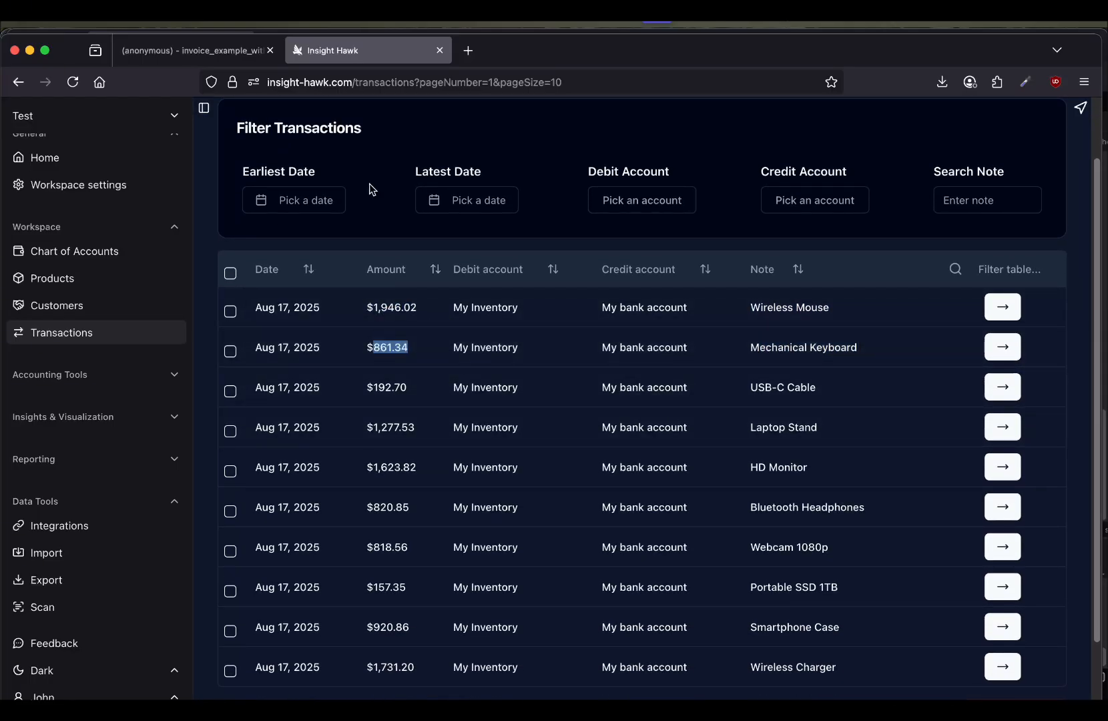
{"action": "double_click", "coordinate": [390, 345]}
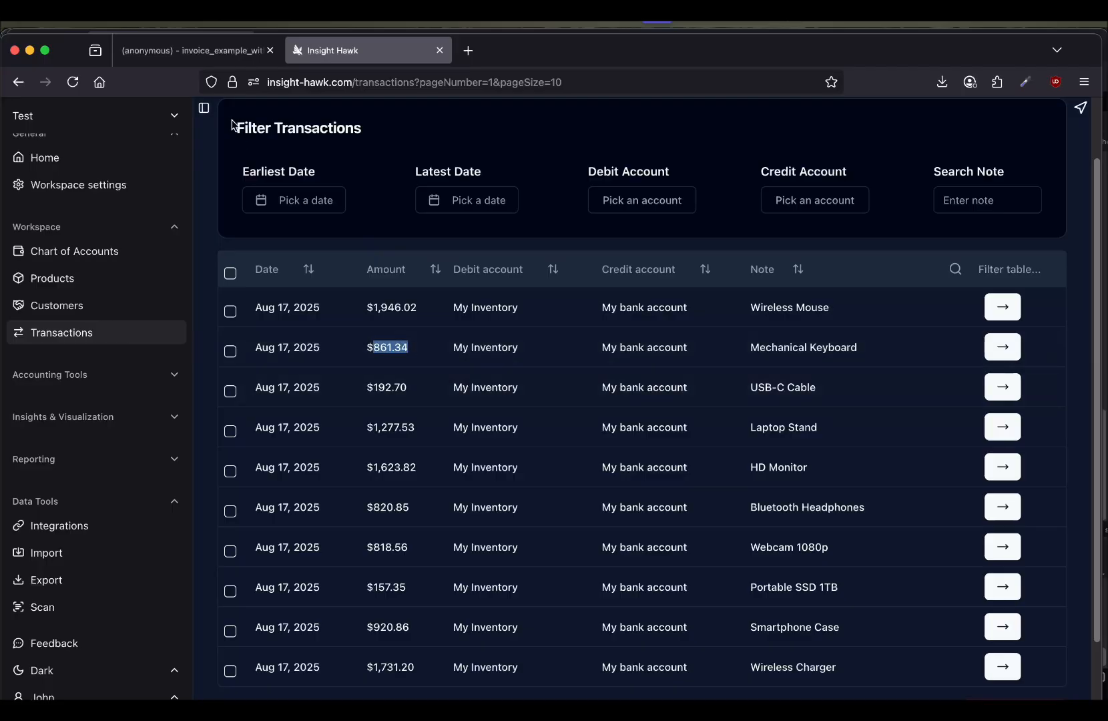
{"action": "left_click", "coordinate": [218, 50]}
{"action": "left_click", "coordinate": [348, 48]}
Open the workspace's product list and review the products created from the invoice lines
{"action": "left_click", "coordinate": [82, 280]}
{"action": "scroll", "coordinate": [718, 260], "scroll_direction": "down", "scroll_amount": 2}
{"action": "scroll", "coordinate": [720, 260], "scroll_direction": "down", "scroll_amount": 1}
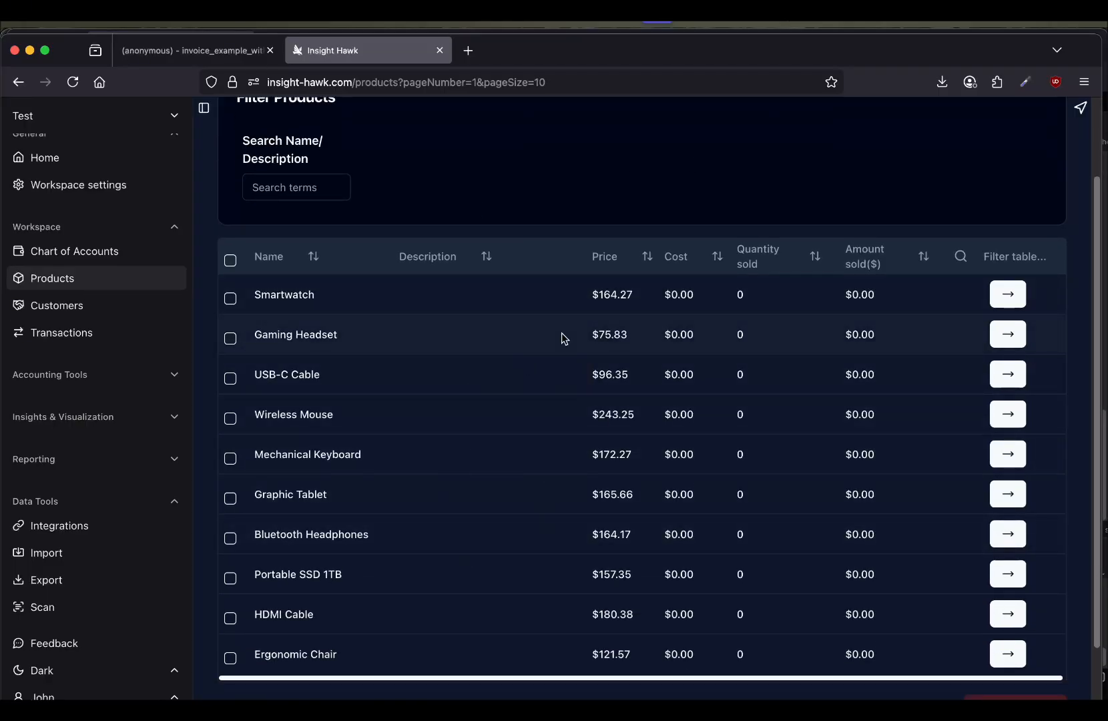
Check the Wireless Charger price on the second page of the product list against the unit price in the PDF invoice
{"action": "scroll", "coordinate": [316, 306], "scroll_direction": "down", "scroll_amount": 3}
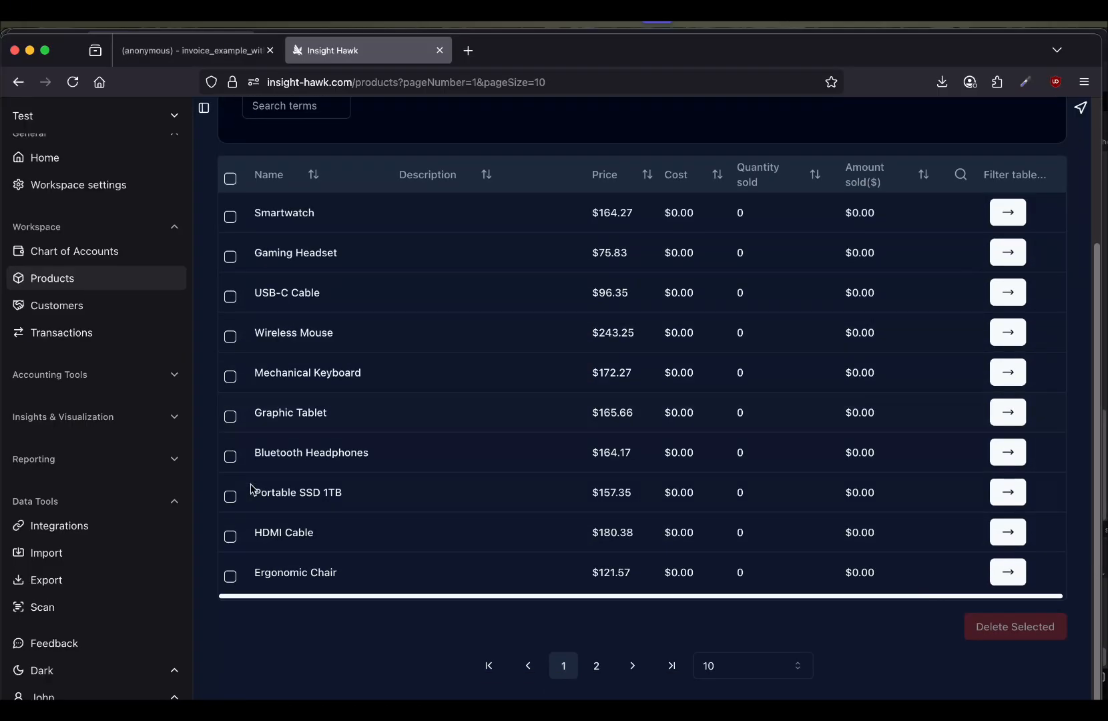
{"action": "left_click", "coordinate": [623, 667]}
{"action": "left_click_drag", "start_coordinate": [590, 212], "coordinate": [655, 223]}
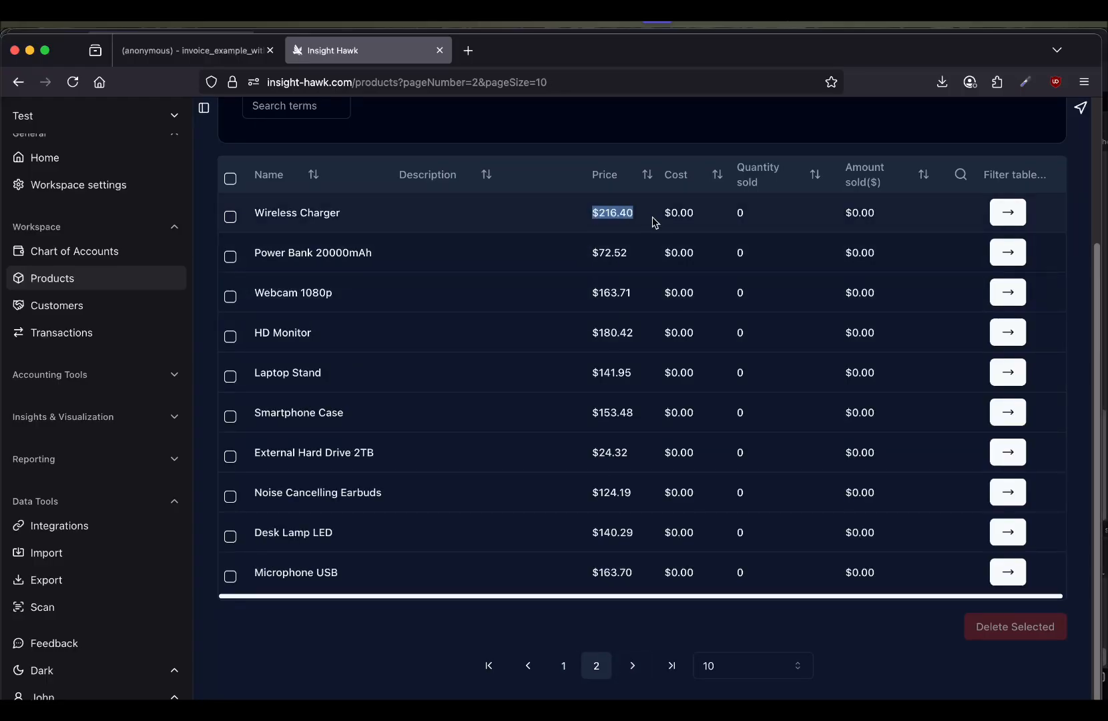
{"action": "left_click", "coordinate": [184, 50]}
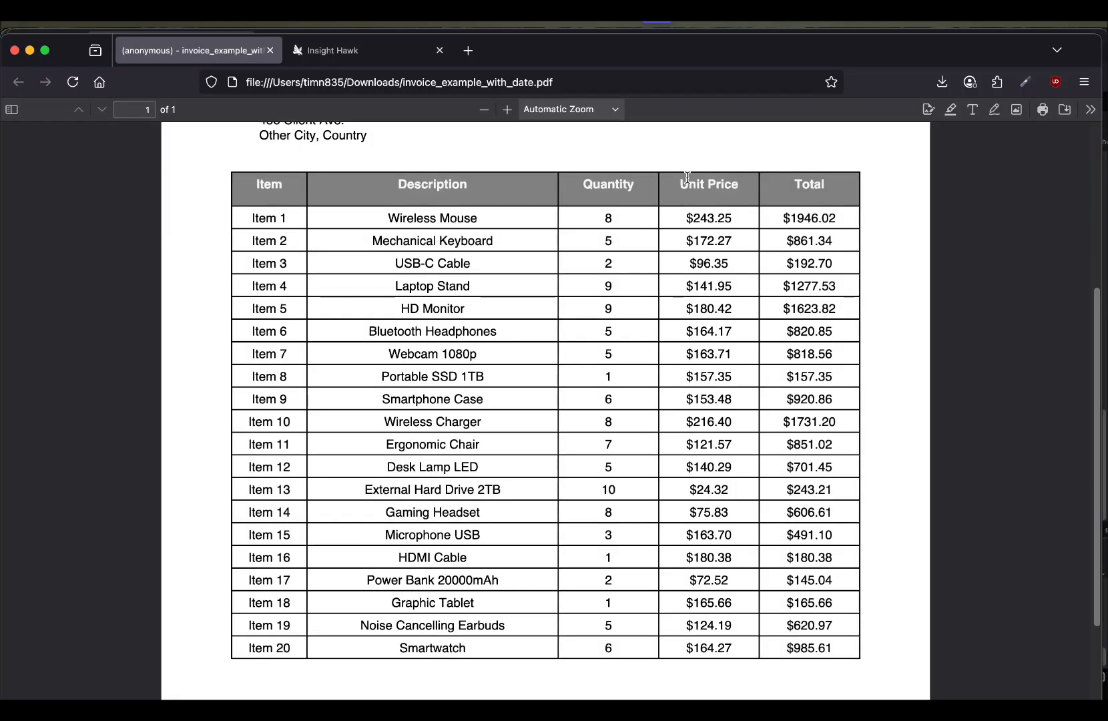
{"action": "left_click", "coordinate": [350, 54]}
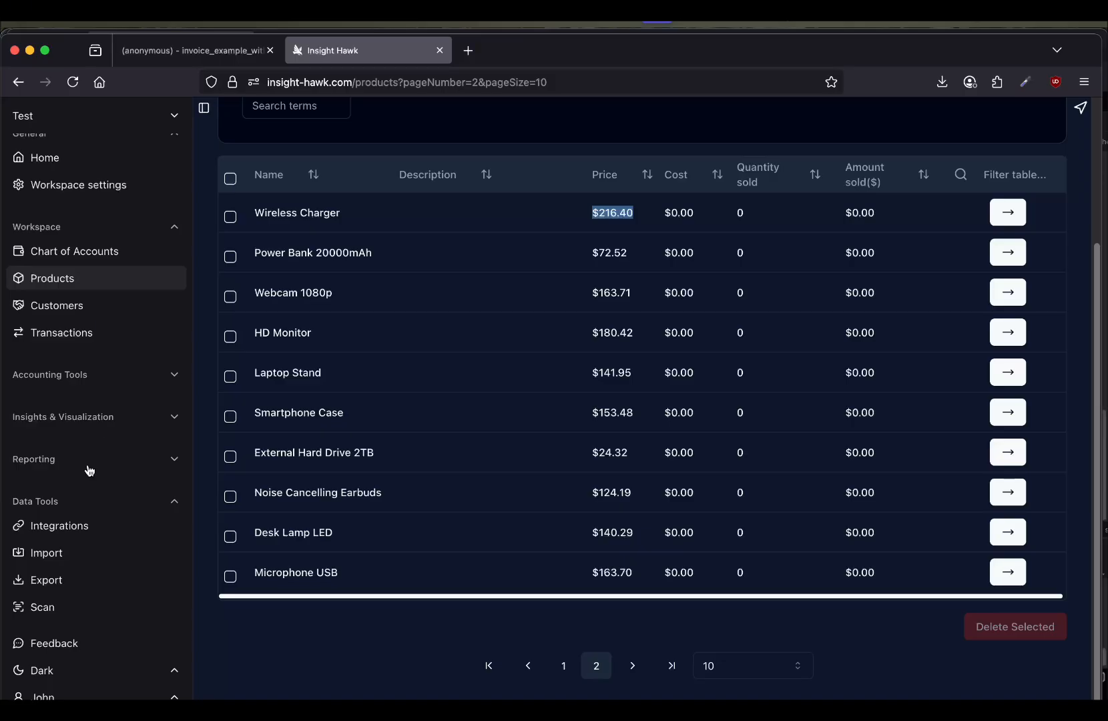
Open the workspace's inventory overview and examine the total inventory value by price
{"action": "left_click", "coordinate": [70, 389]}
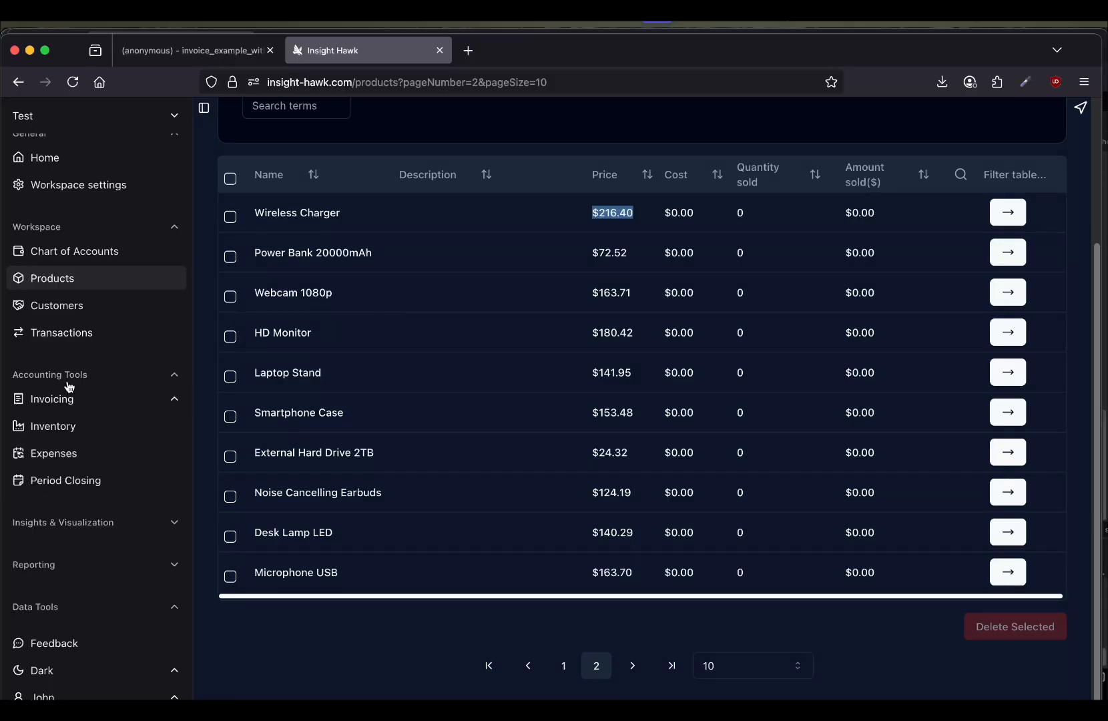
{"action": "left_click", "coordinate": [62, 429]}
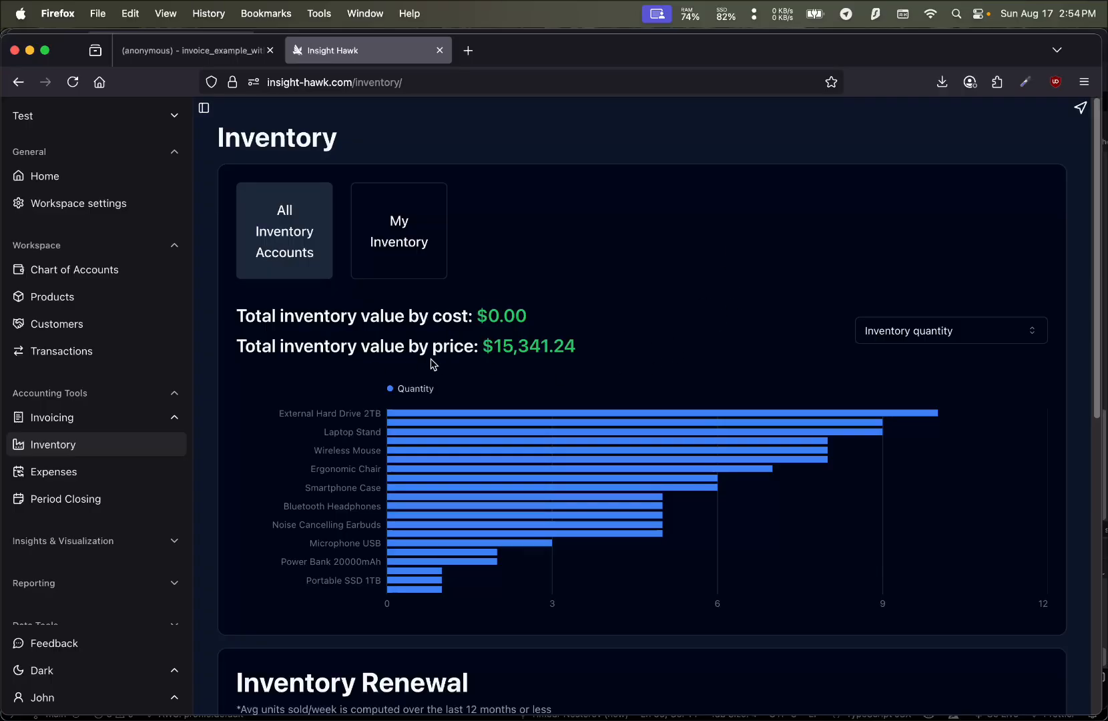
{"action": "left_click_drag", "start_coordinate": [487, 347], "coordinate": [574, 345]}
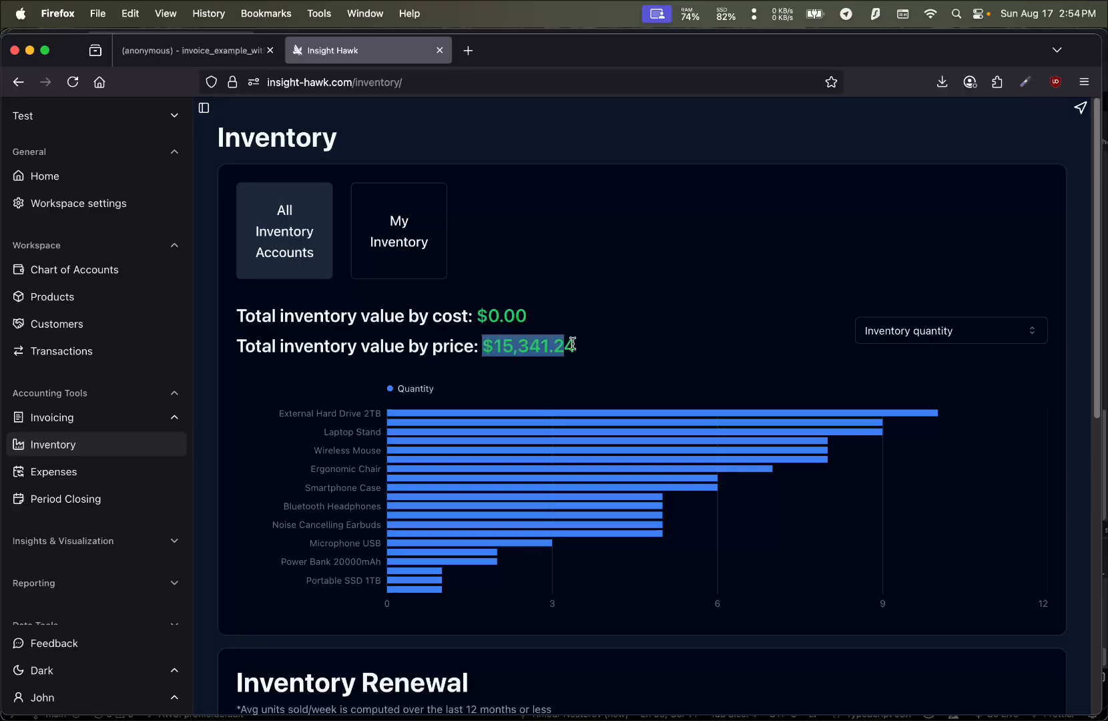
{"action": "left_click", "coordinate": [586, 347]}
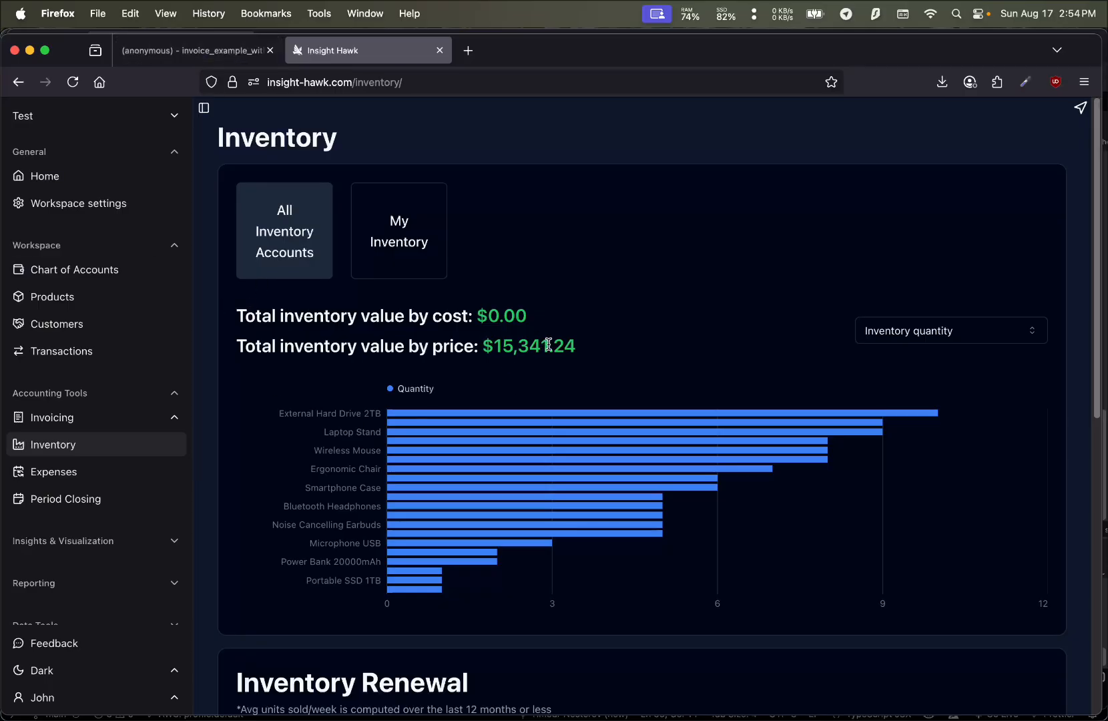
{"action": "left_click_drag", "start_coordinate": [549, 345], "coordinate": [574, 346]}
{"action": "left_click", "coordinate": [575, 347]}
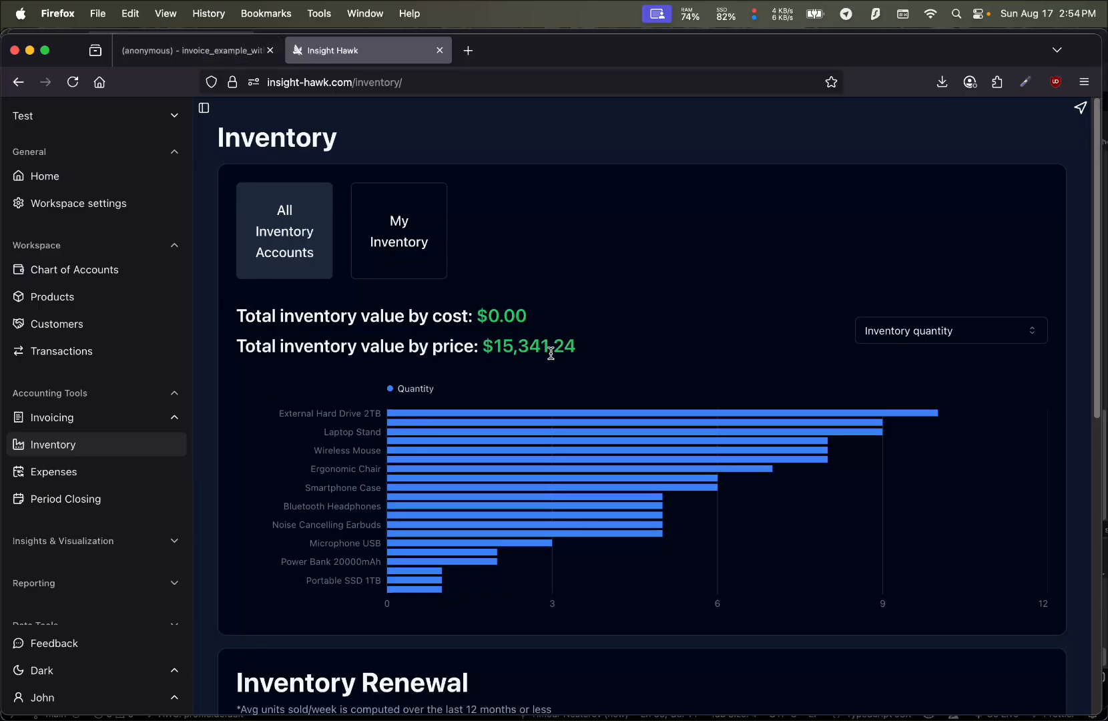
Compare the Wireless Mouse quantity and line total in the PDF invoice with the inventory's total value by price
{"action": "left_click", "coordinate": [218, 57]}
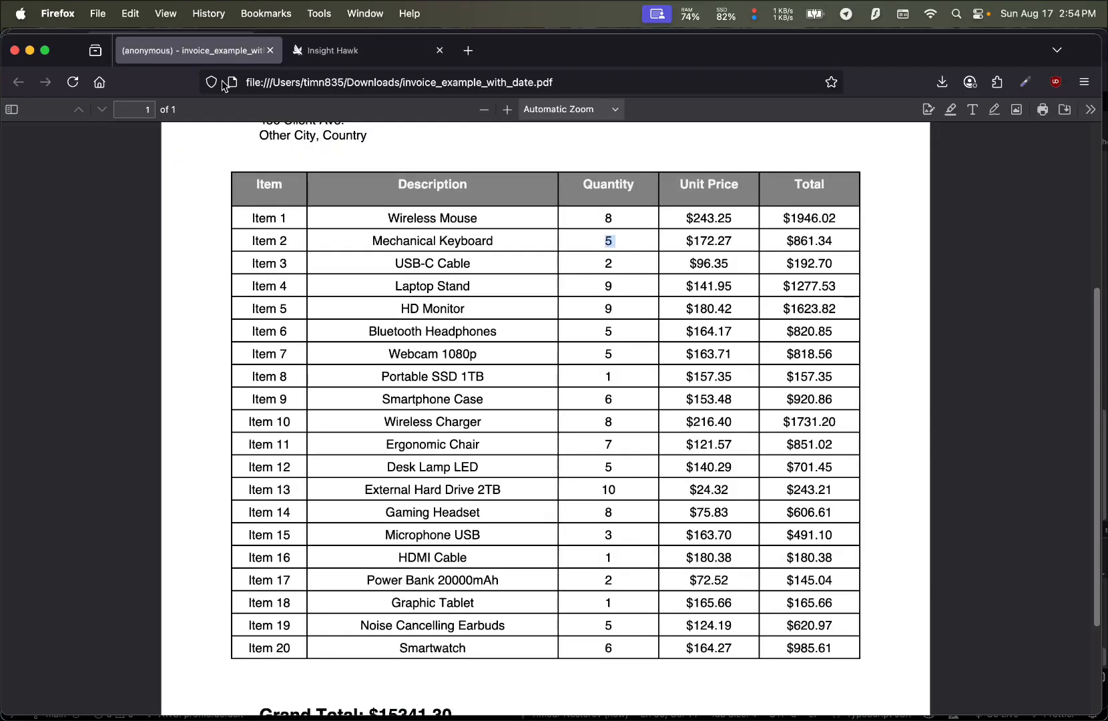
{"action": "left_click_drag", "start_coordinate": [601, 214], "coordinate": [610, 220]}
{"action": "left_click", "coordinate": [610, 219]}
{"action": "left_click_drag", "start_coordinate": [780, 219], "coordinate": [840, 218]}
{"action": "left_click", "coordinate": [367, 44]}
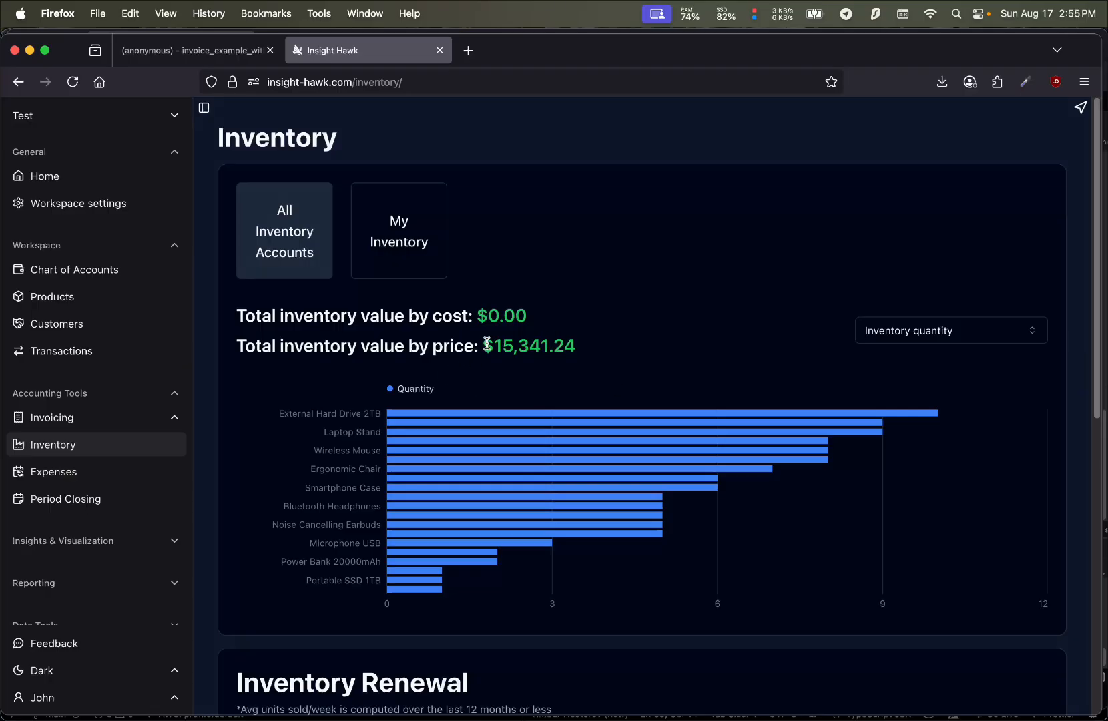
{"action": "left_click_drag", "start_coordinate": [482, 346], "coordinate": [574, 337]}
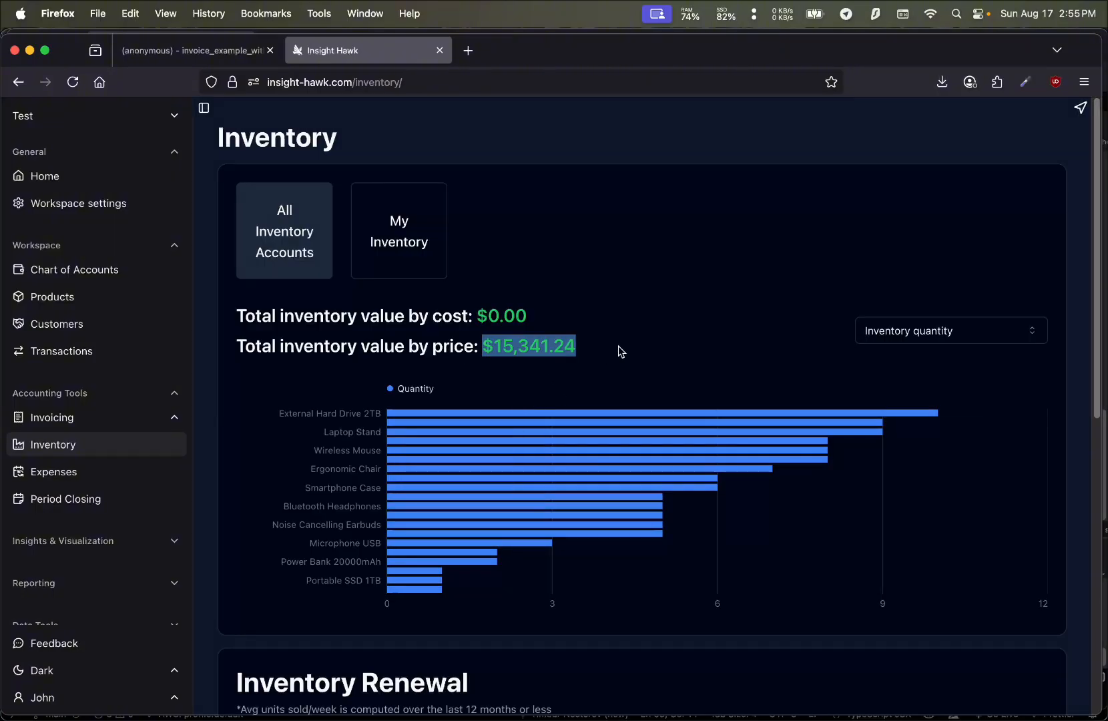
{"action": "scroll", "coordinate": [638, 301], "scroll_direction": "down", "scroll_amount": 2}
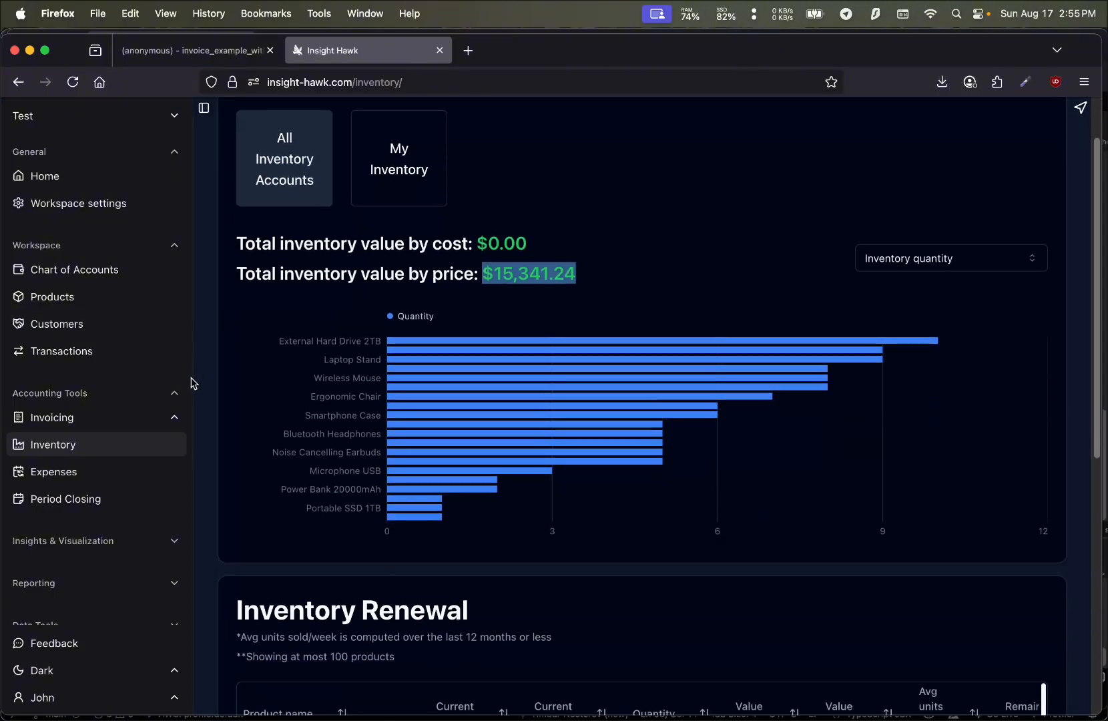
Produce a balance sheet report for the workspace dated Aug 17, 2025
{"action": "scroll", "coordinate": [144, 483], "scroll_direction": "down", "scroll_amount": 1}
{"action": "left_click", "coordinate": [83, 571]}
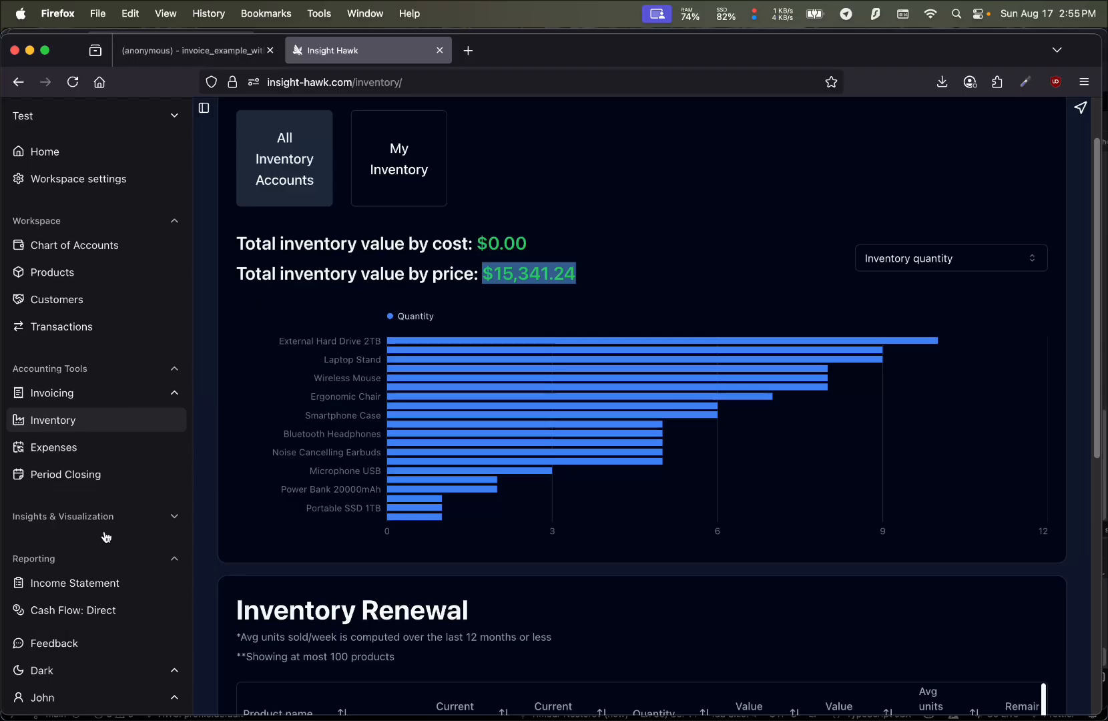
{"action": "scroll", "coordinate": [93, 554], "scroll_direction": "down", "scroll_amount": 3}
{"action": "left_click", "coordinate": [57, 572]}
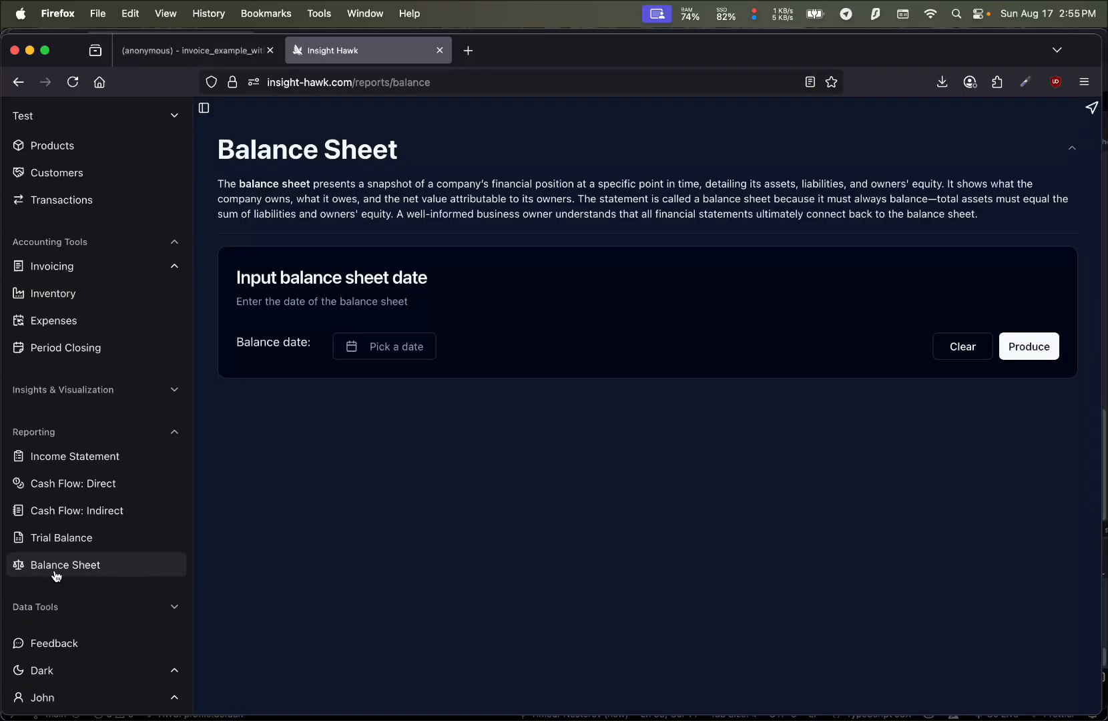
{"action": "left_click", "coordinate": [386, 346]}
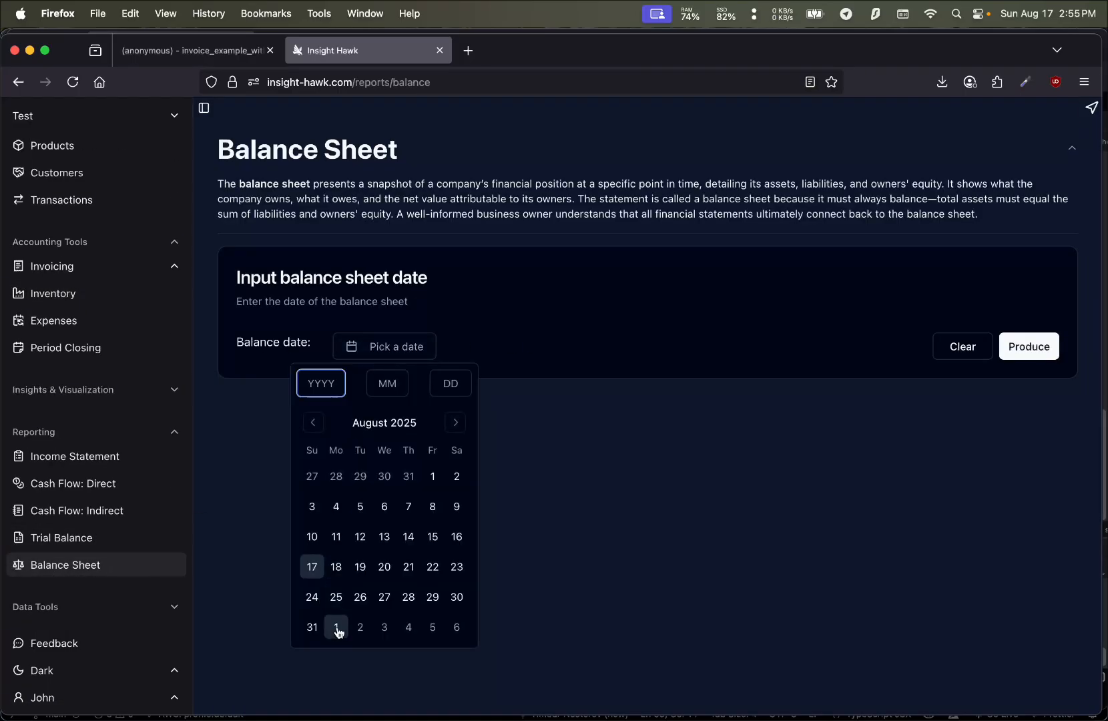
{"action": "left_click", "coordinate": [309, 570]}
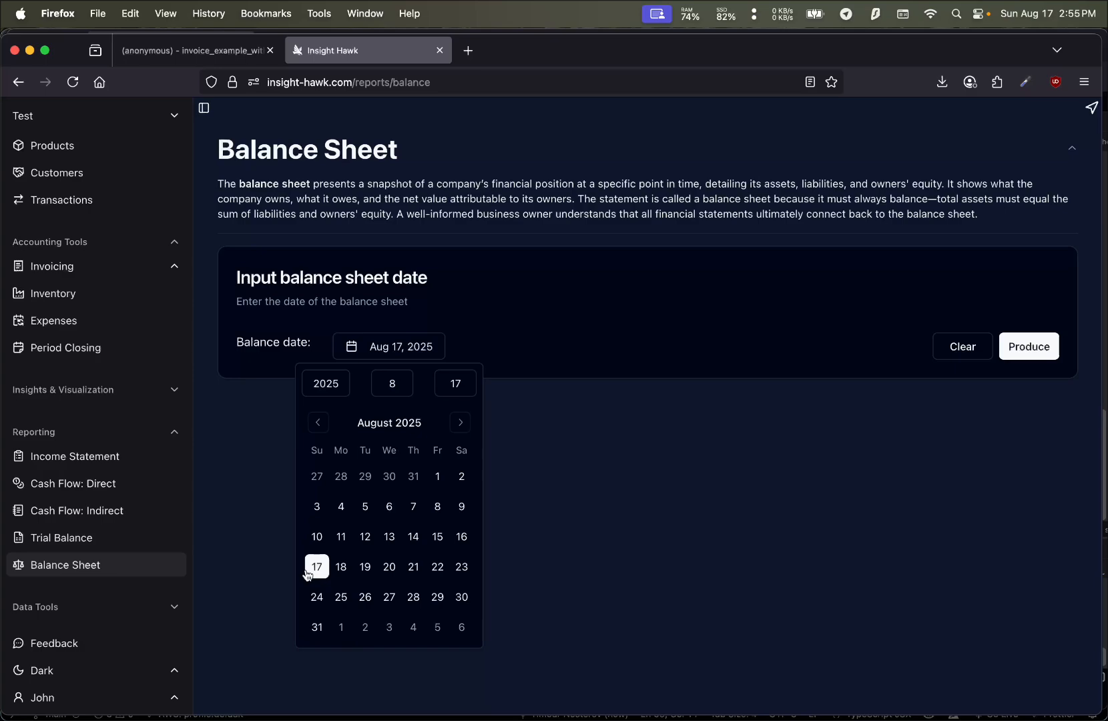
{"action": "left_click", "coordinate": [647, 512]}
{"action": "left_click", "coordinate": [1027, 346]}
Expand Current Assets in the balance sheet and examine the Cash and Cash Equivalents line
{"action": "scroll", "coordinate": [672, 387], "scroll_direction": "down", "scroll_amount": 2}
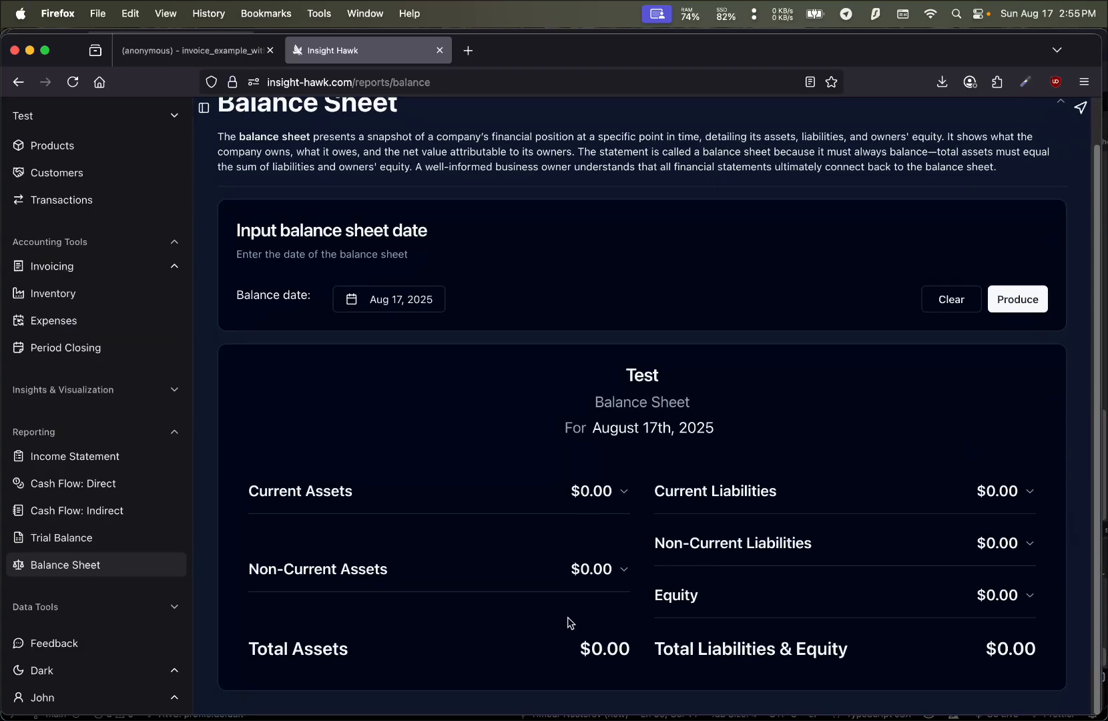
{"action": "left_click", "coordinate": [587, 492]}
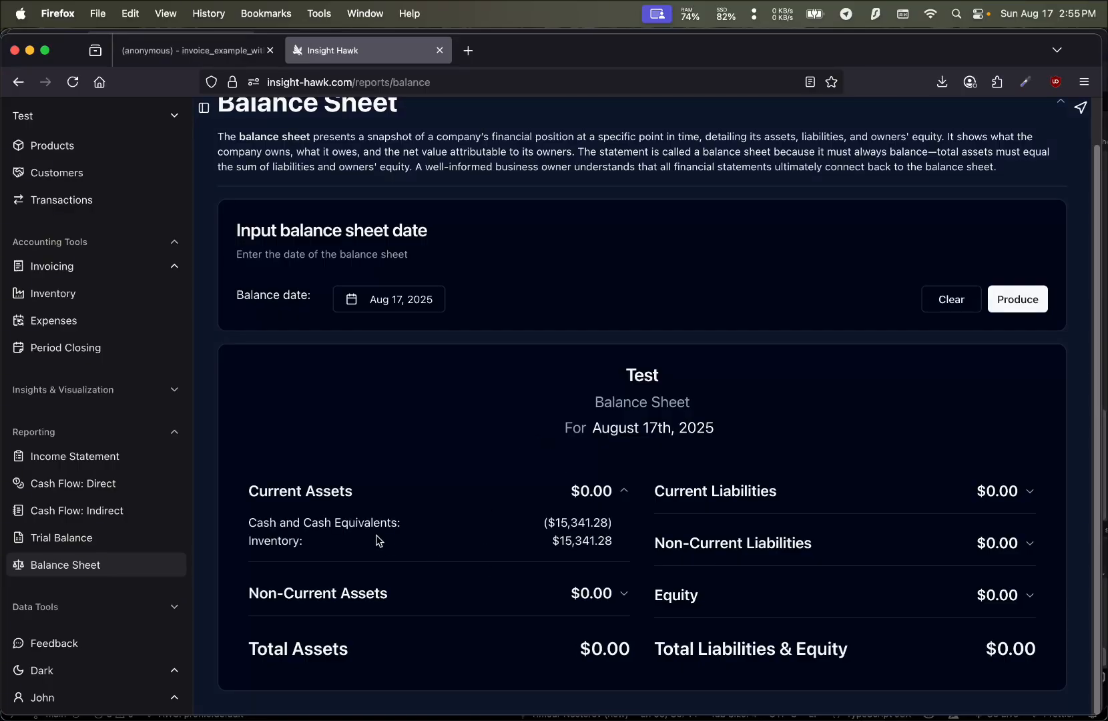
{"action": "left_click_drag", "start_coordinate": [247, 523], "coordinate": [399, 518]}
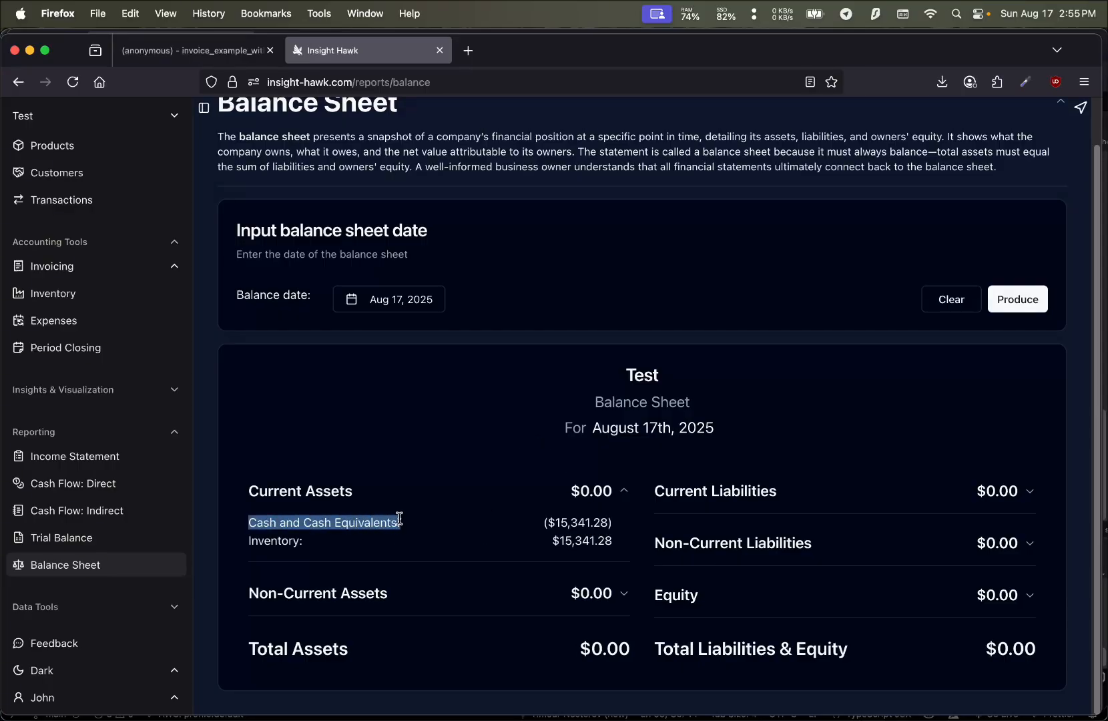